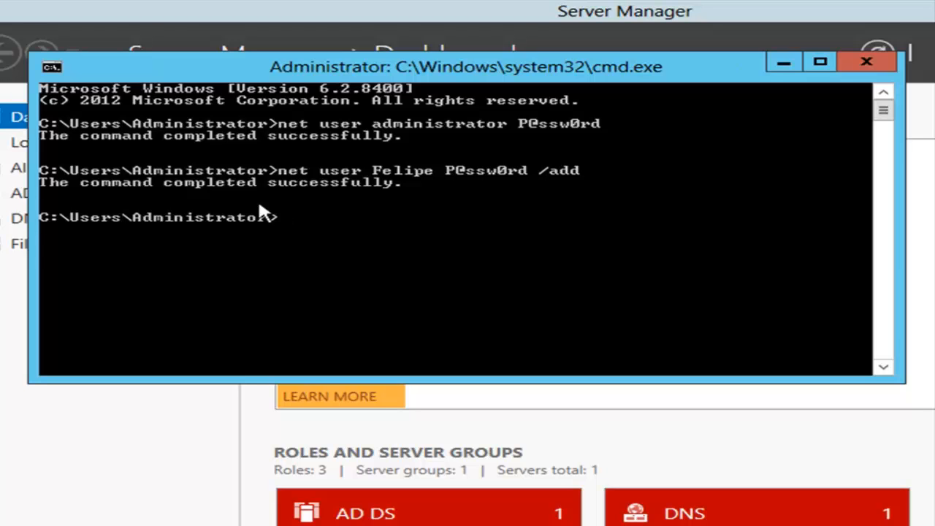
Create a user in contoso.com's Users container with dsadd, then run dsa.msc.
{"action": "type", "text": "add"}
{"action": "type", "text": "user cn=Karol,cn=users,dc="}
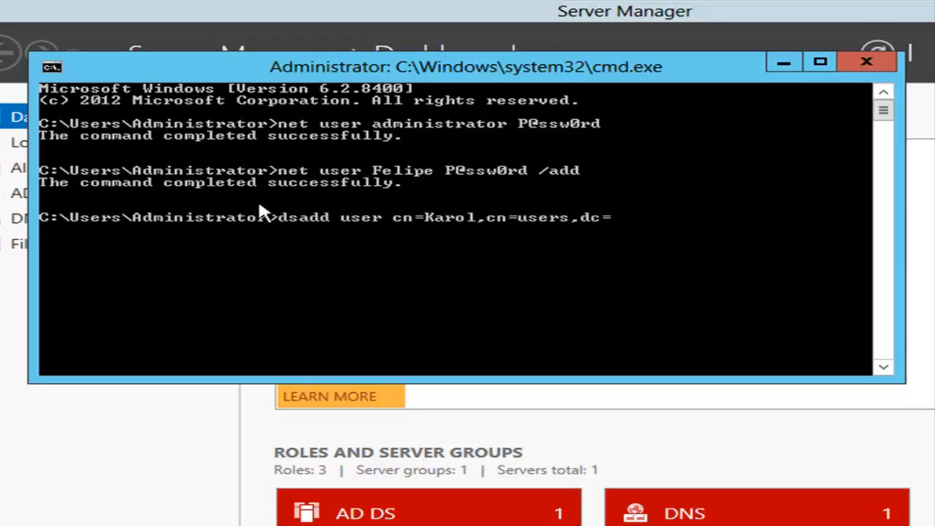
{"action": "type", "text": "contoso,dc=com"}
{"action": "key", "text": "Return"}
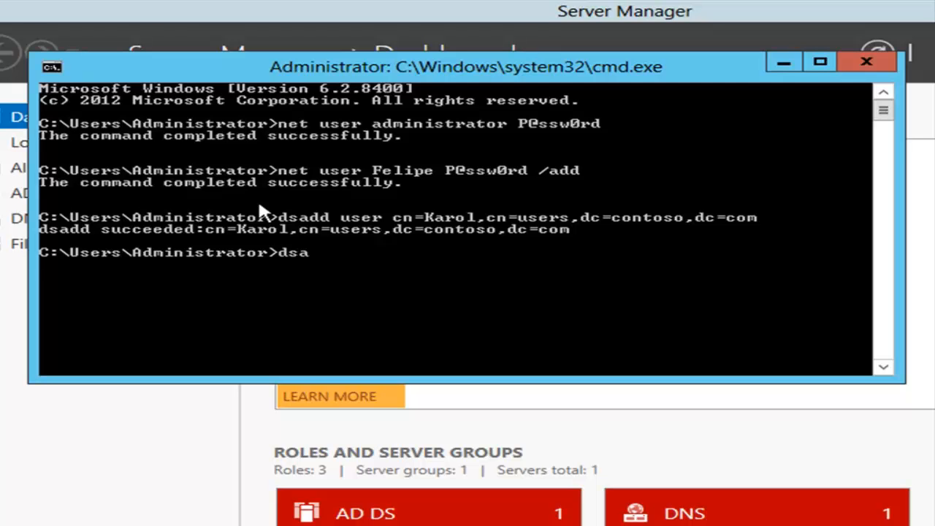
{"action": "type", "text": "msc"}
{"action": "key", "text": "Return"}
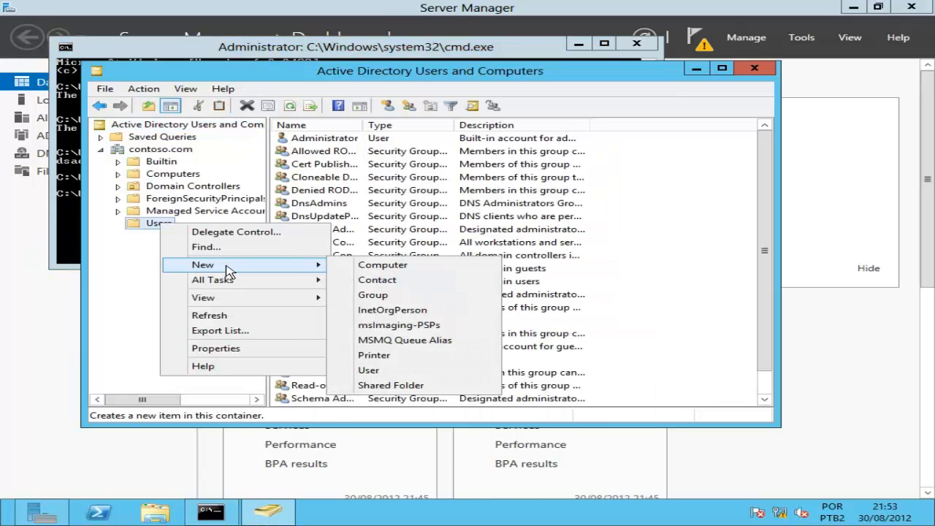
Start a new user in Users, filling in the first name, last name and logon name.
{"action": "left_click", "coordinate": [395, 375]}
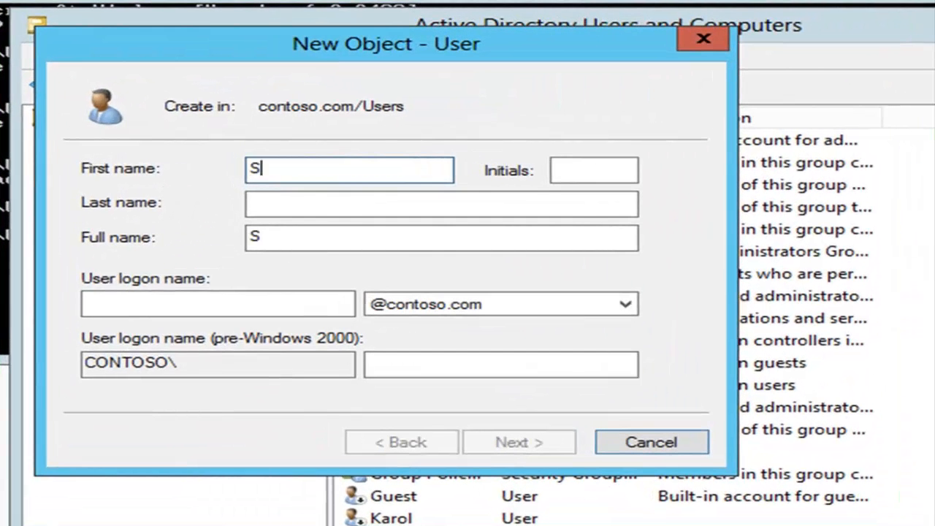
{"action": "key", "text": "Tab"}
{"action": "key", "text": "Tab"}
{"action": "key", "text": "Tab"}
{"action": "key", "text": "Tab"}
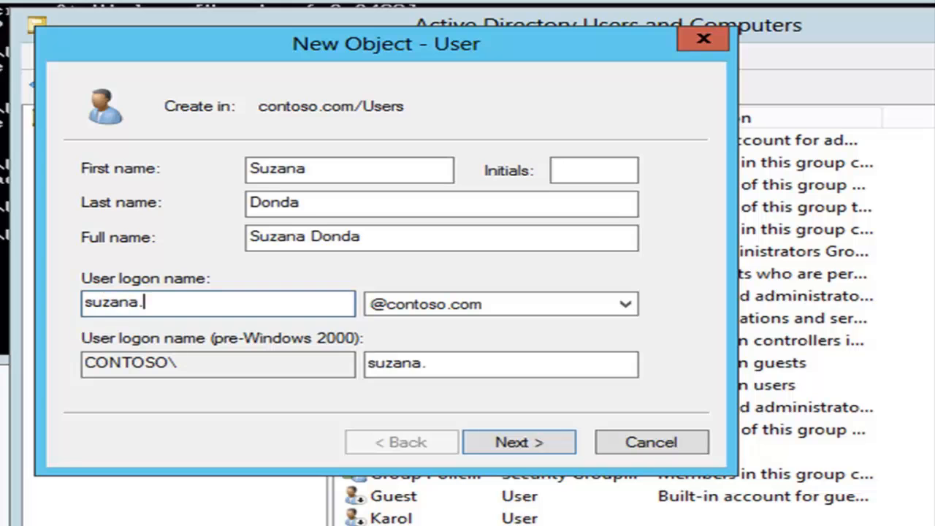
{"action": "key", "text": "Tab"}
{"action": "key", "text": "Tab"}
{"action": "key", "text": "Return"}
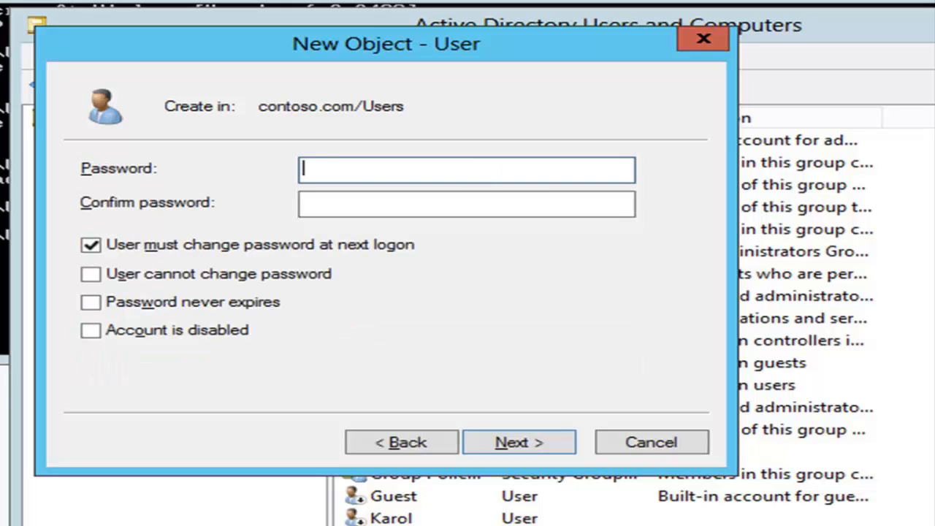
Enter and confirm the new user's password, then review the account option checkboxes.
{"action": "type", "text": "Pa$$w0rd"}
{"action": "key", "text": "Tab"}
{"action": "type", "text": "Pa$$w0rd"}
{"action": "key", "text": "Tab"}
{"action": "key", "text": "Tab"}
{"action": "key", "text": "Tab"}
{"action": "key", "text": "Tab"}
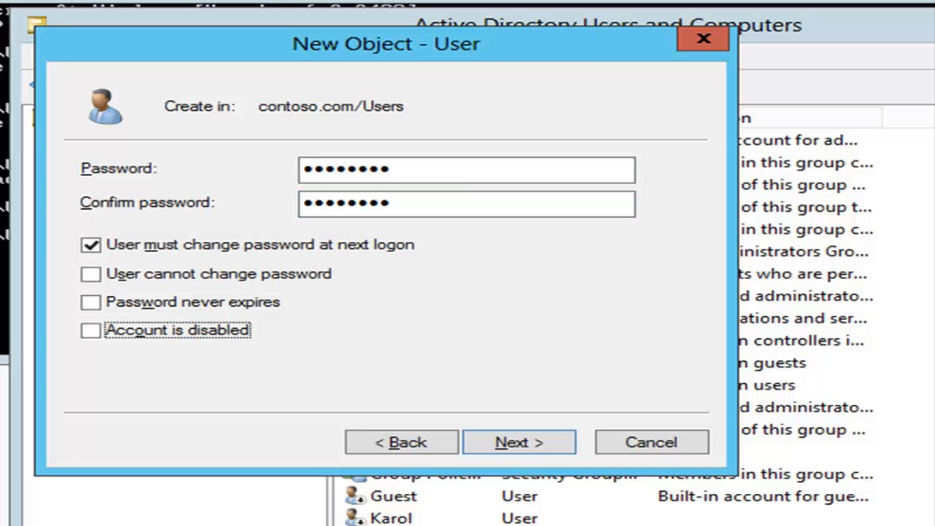
{"action": "key", "text": "shift+Tab"}
{"action": "key", "text": "Tab"}
Finish the new user, then create OU SP with a child OU RH inside it.
{"action": "left_click", "coordinate": [556, 446]}
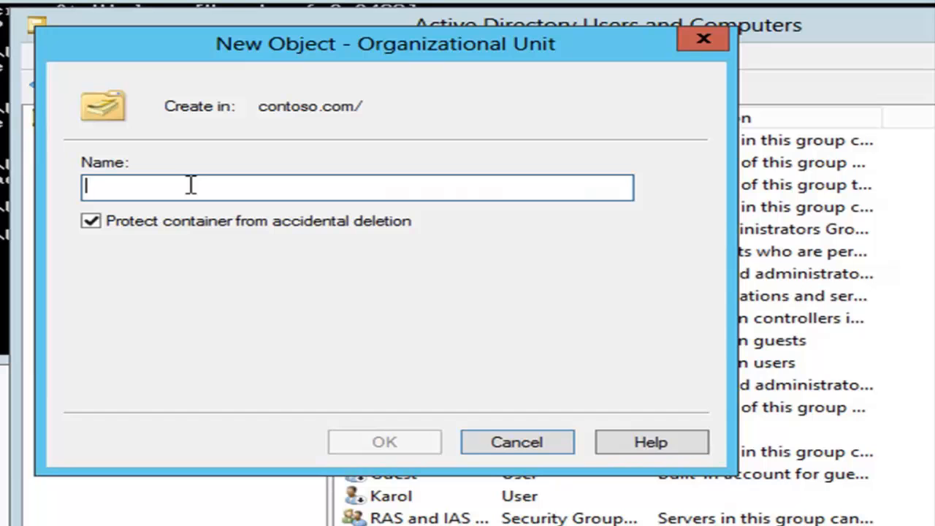
{"action": "type", "text": "SP"}
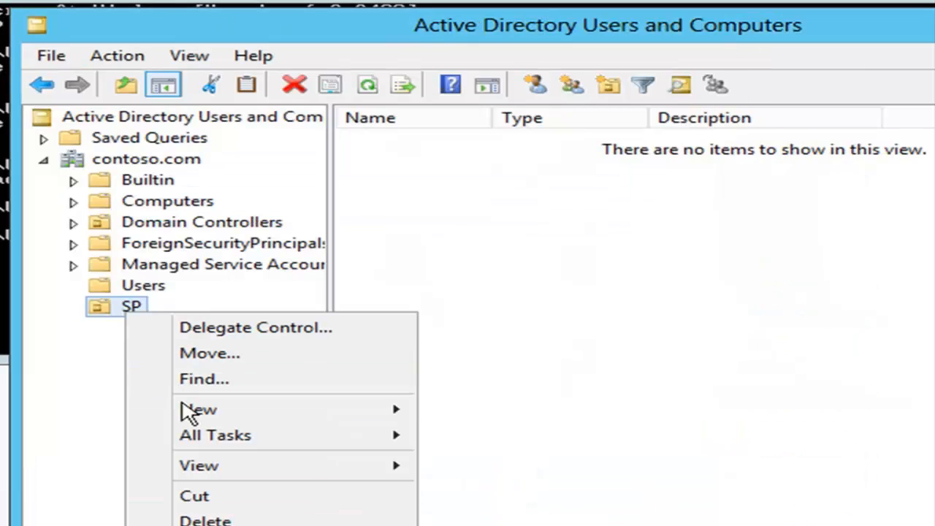
{"action": "mouse_move", "coordinate": [188, 411]}
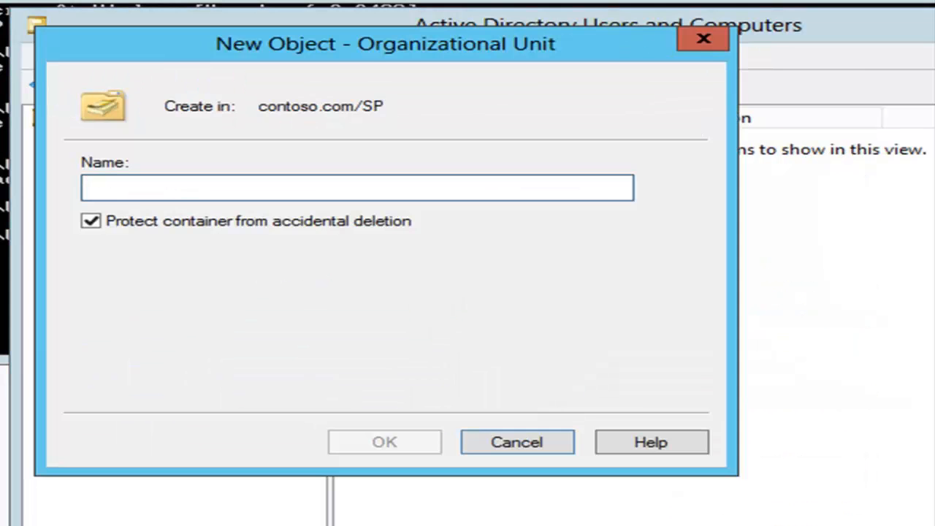
{"action": "type", "text": "RH"}
{"action": "key", "text": "Return"}
Move the selected users from Users into the SP/RH unit, confirming the move warning.
{"action": "left_click", "coordinate": [138, 289]}
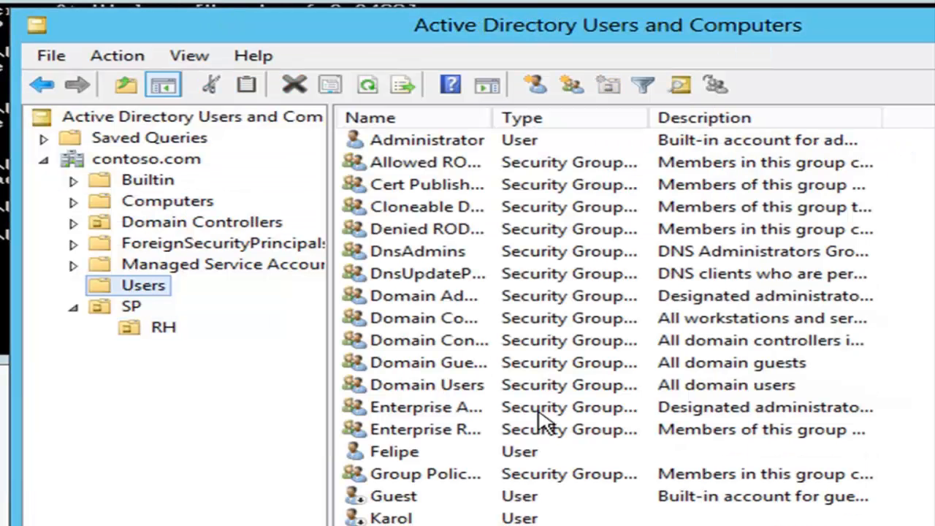
{"action": "left_click", "coordinate": [409, 518]}
{"action": "left_click", "coordinate": [415, 455], "text": "ctrl"}
{"action": "scroll", "coordinate": [418, 467], "scroll_direction": "down", "scroll_amount": 1}
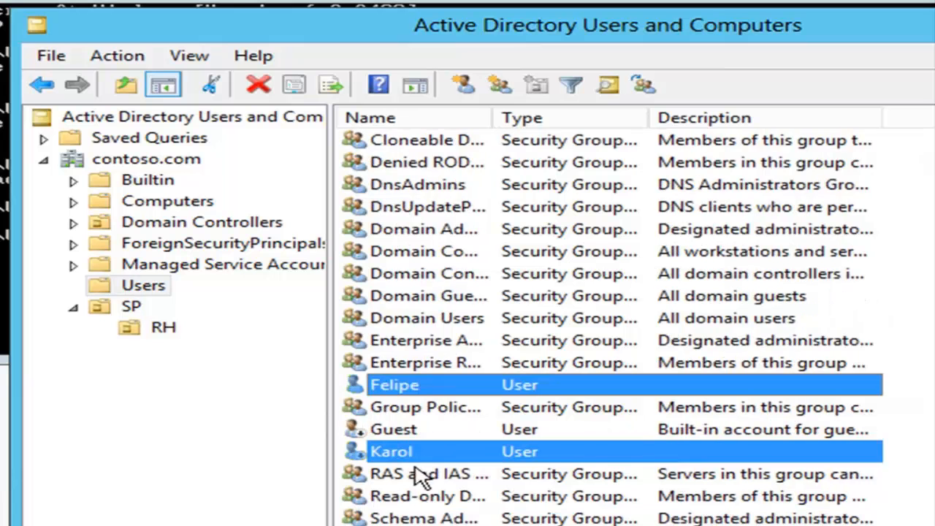
{"action": "left_click_drag", "start_coordinate": [401, 520], "coordinate": [186, 329]}
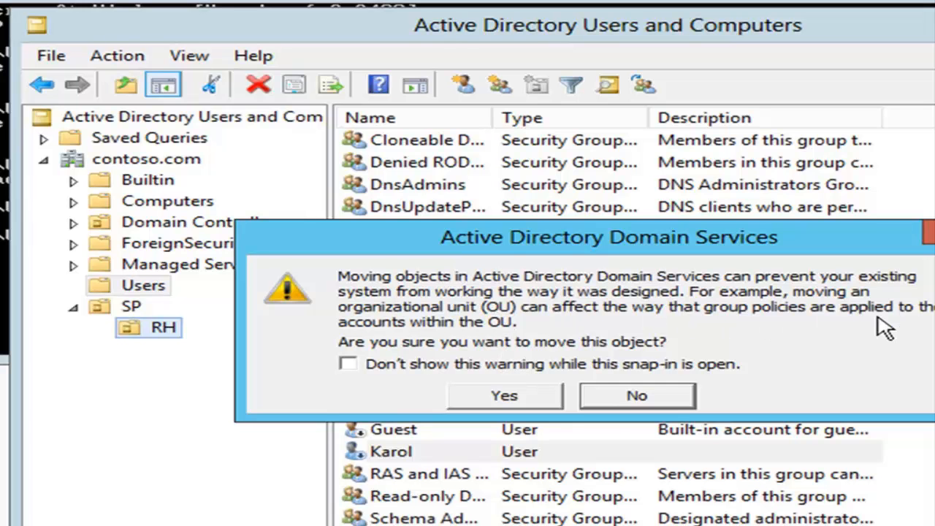
{"action": "left_click", "coordinate": [431, 374]}
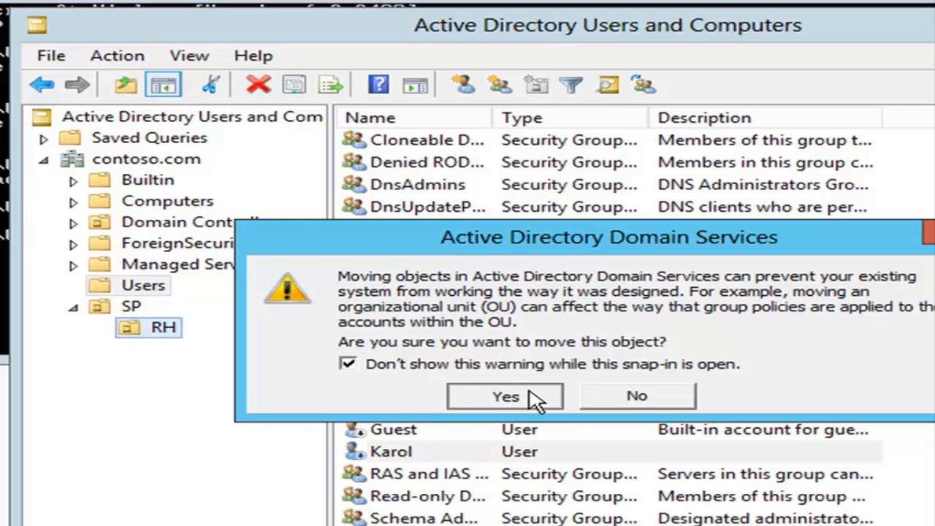
{"action": "left_click", "coordinate": [539, 397]}
{"action": "left_click", "coordinate": [134, 331]}
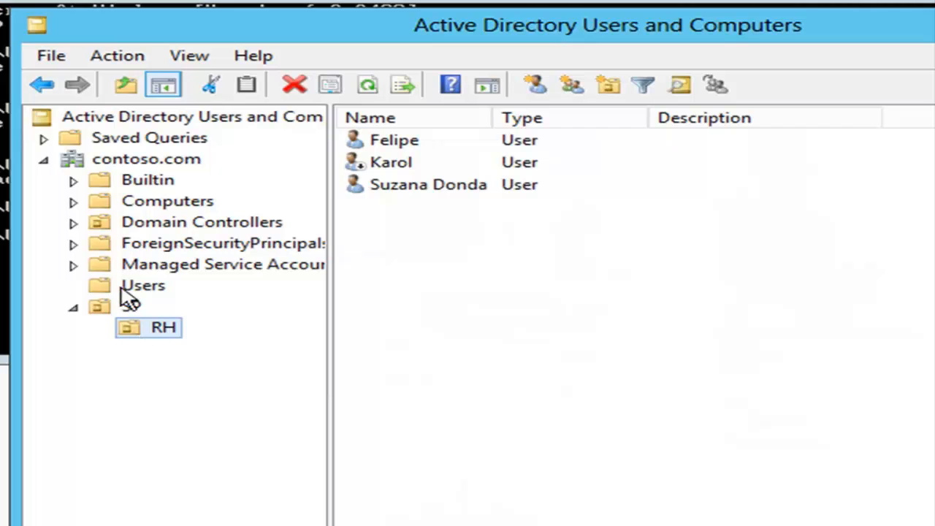
{"action": "left_click", "coordinate": [395, 167]}
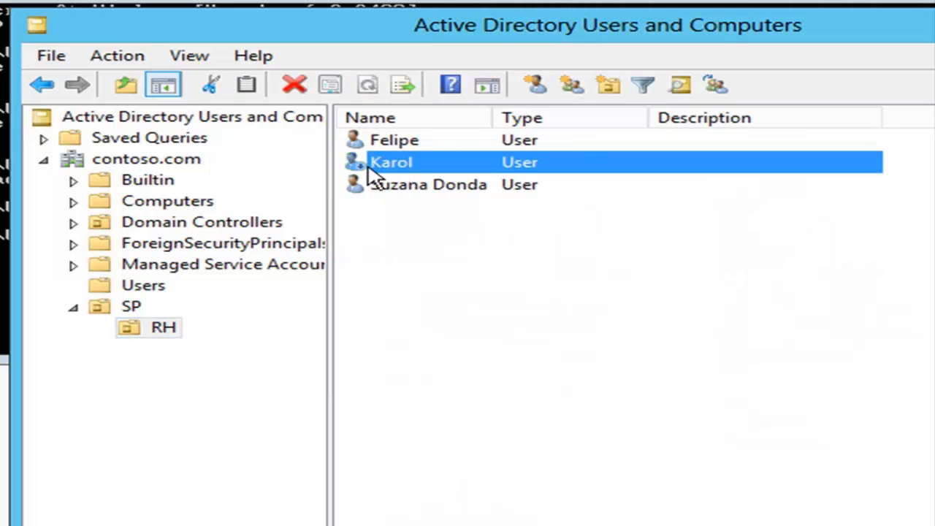
Reset the command-line user's password to a new value and confirm it.
{"action": "right_click", "coordinate": [391, 170]}
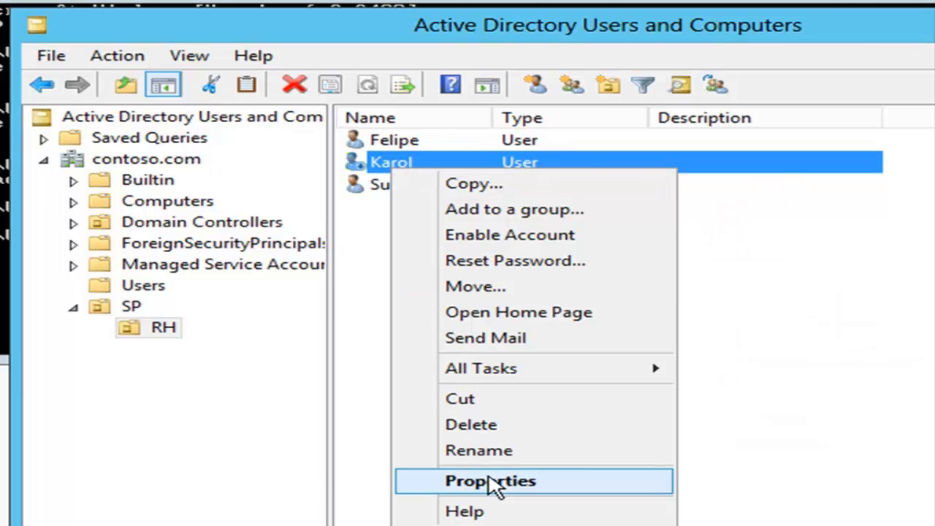
{"action": "left_click", "coordinate": [512, 261]}
{"action": "type", "text": "Pa$$w0rd1"}
{"action": "key", "text": "Tab"}
{"action": "type", "text": "Pa$$w0rd1"}
{"action": "key", "text": "Tab"}
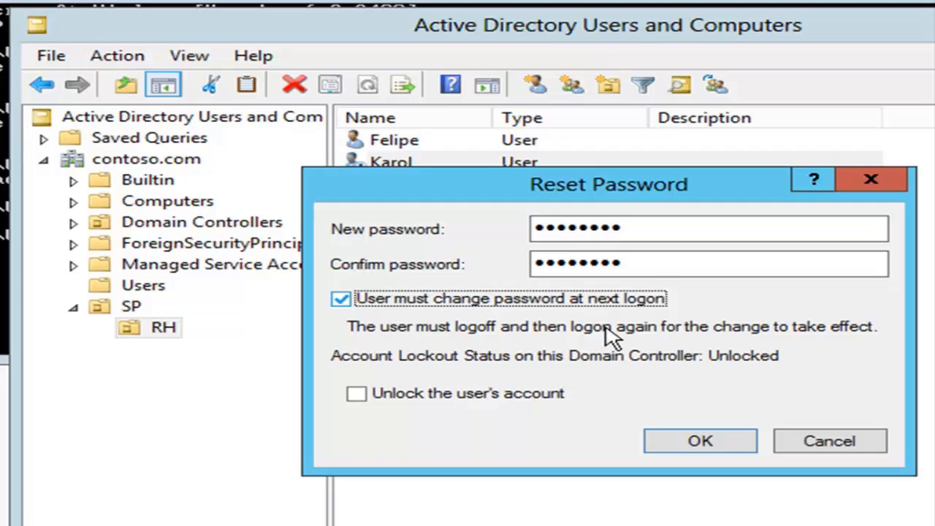
{"action": "left_click", "coordinate": [700, 442]}
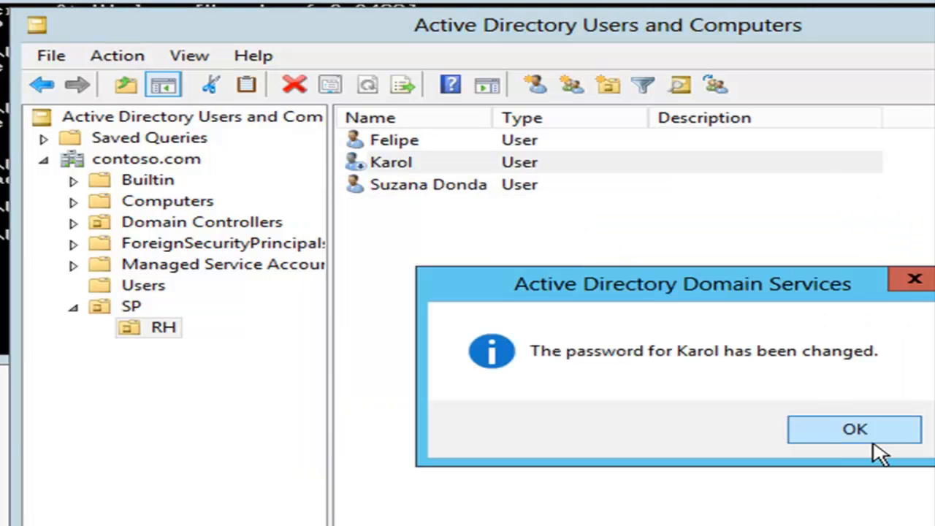
{"action": "left_click", "coordinate": [870, 439]}
Enable the command-line user's account, then return to Server Manager.
{"action": "right_click", "coordinate": [405, 163]}
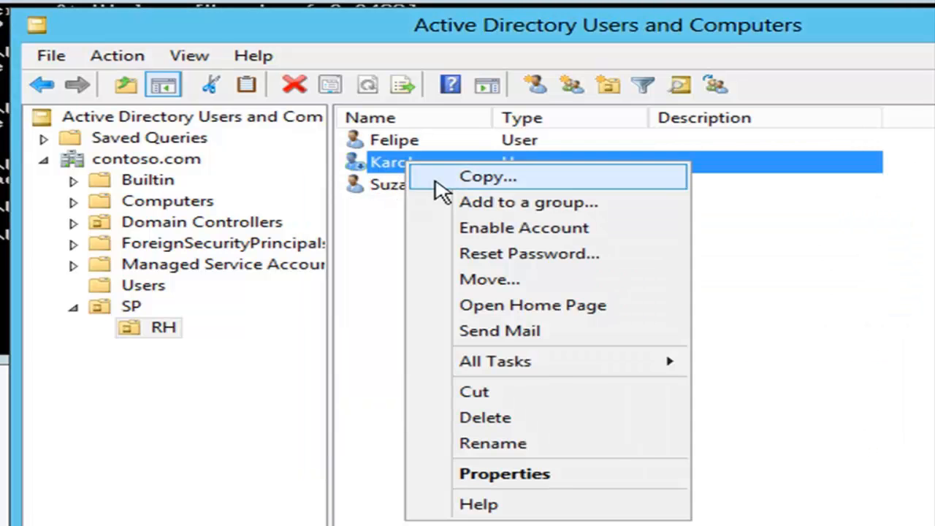
{"action": "left_click", "coordinate": [468, 231]}
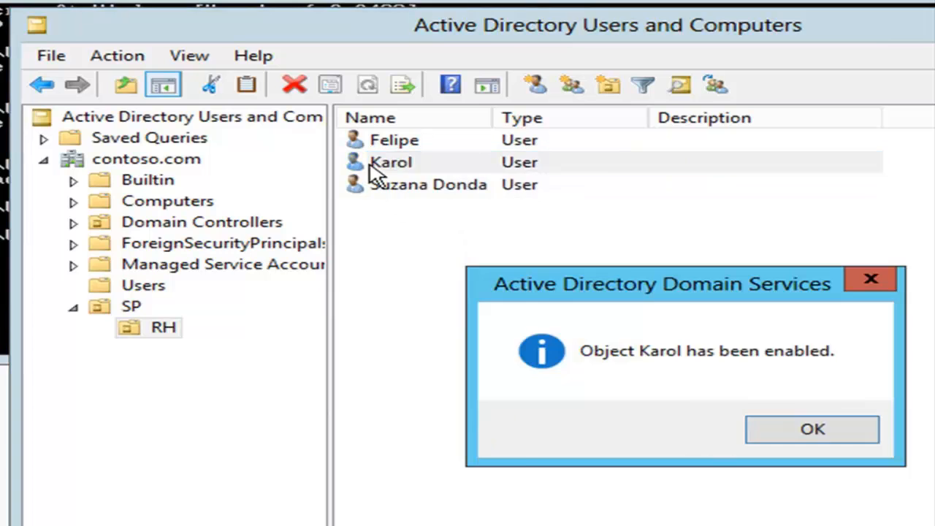
{"action": "left_click", "coordinate": [846, 425]}
{"action": "left_click", "coordinate": [781, 16]}
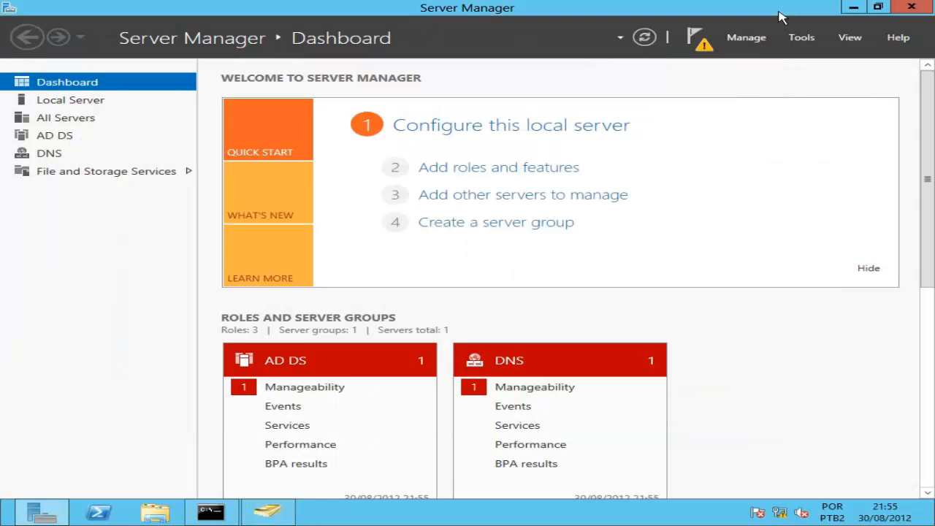
Open Active Directory Administrative Center and switch its navigation to tree view.
{"action": "left_click", "coordinate": [803, 40]}
{"action": "left_click", "coordinate": [802, 40]}
{"action": "left_click", "coordinate": [801, 40]}
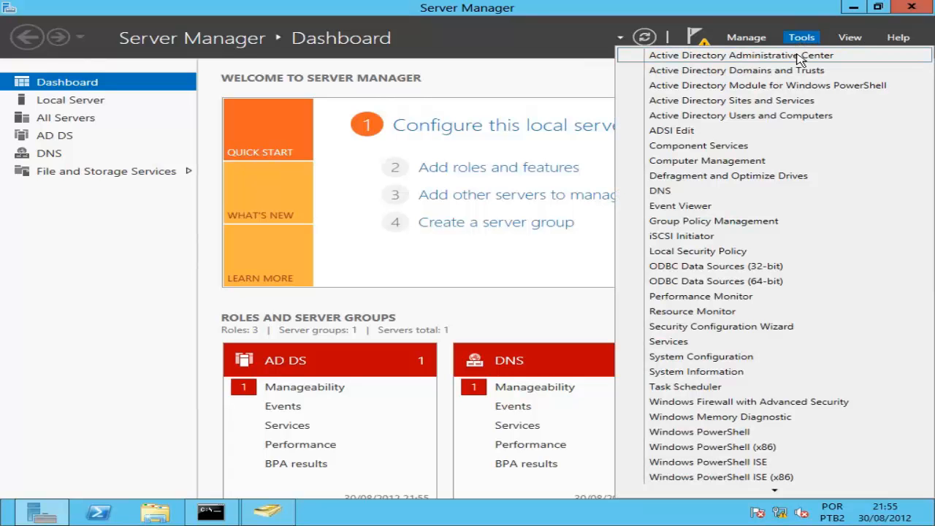
{"action": "left_click", "coordinate": [799, 59]}
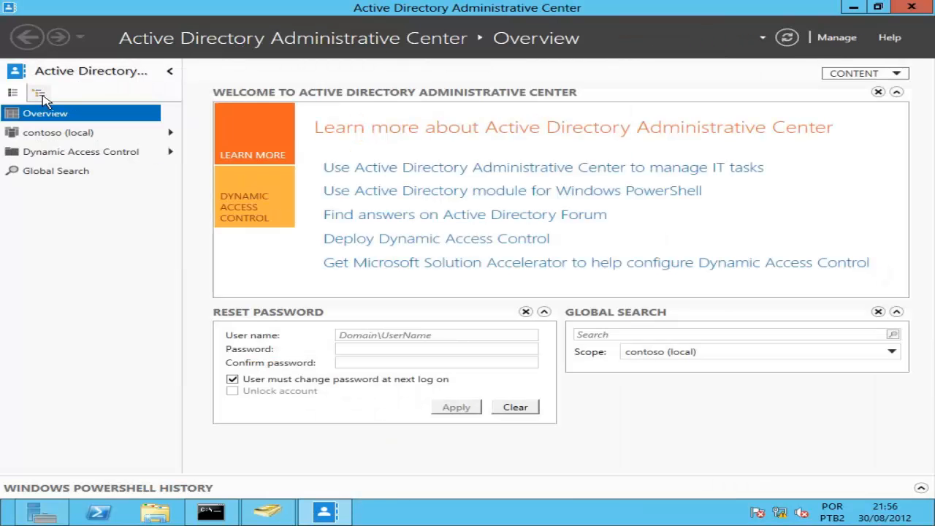
{"action": "left_click", "coordinate": [60, 135]}
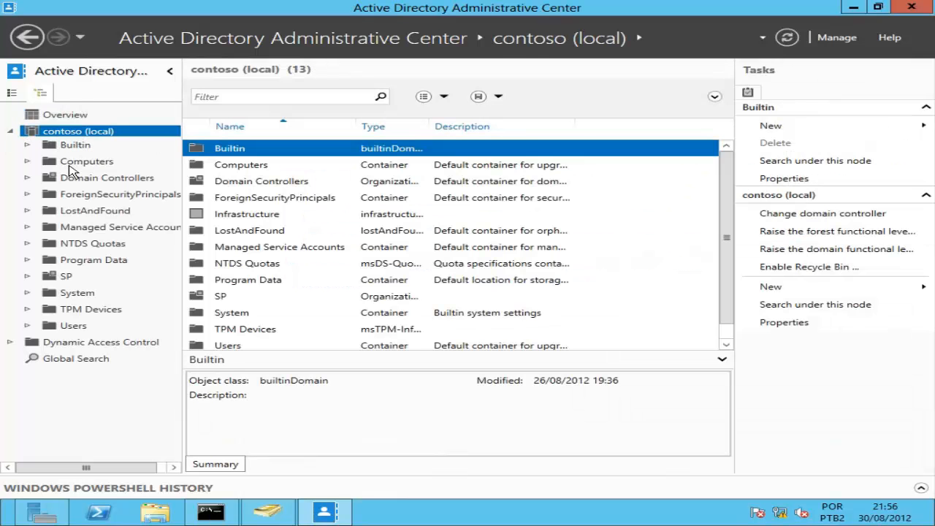
{"action": "left_click", "coordinate": [69, 163]}
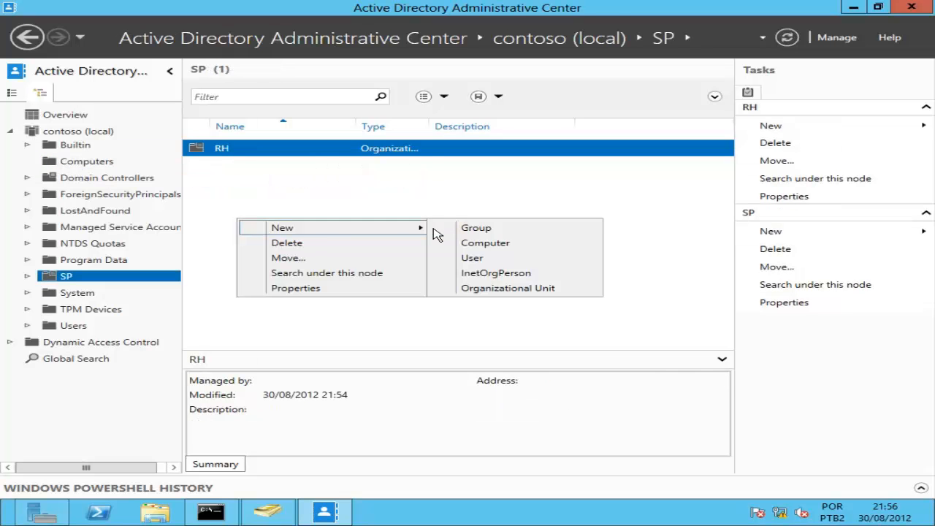
Start a new user in SP in a full-screen form, filling in last name and logon name.
{"action": "left_click", "coordinate": [473, 258]}
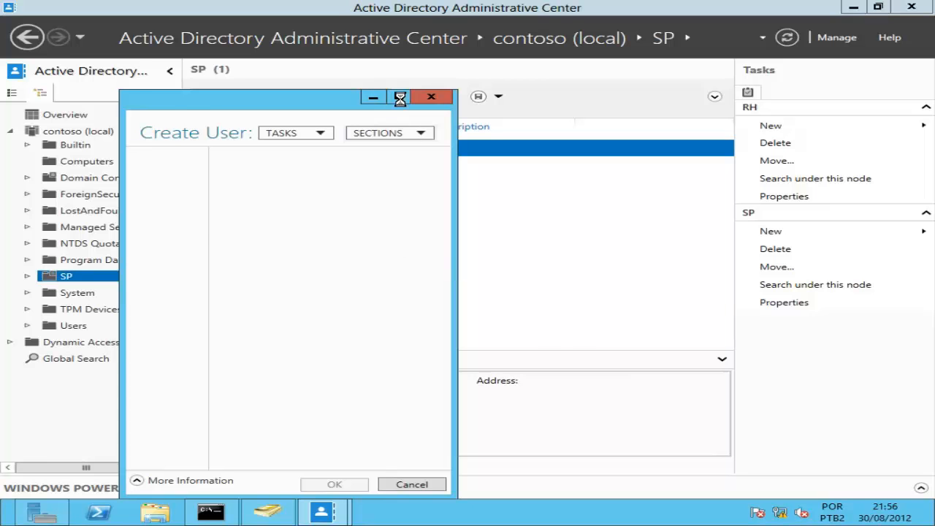
{"action": "left_click", "coordinate": [400, 97]}
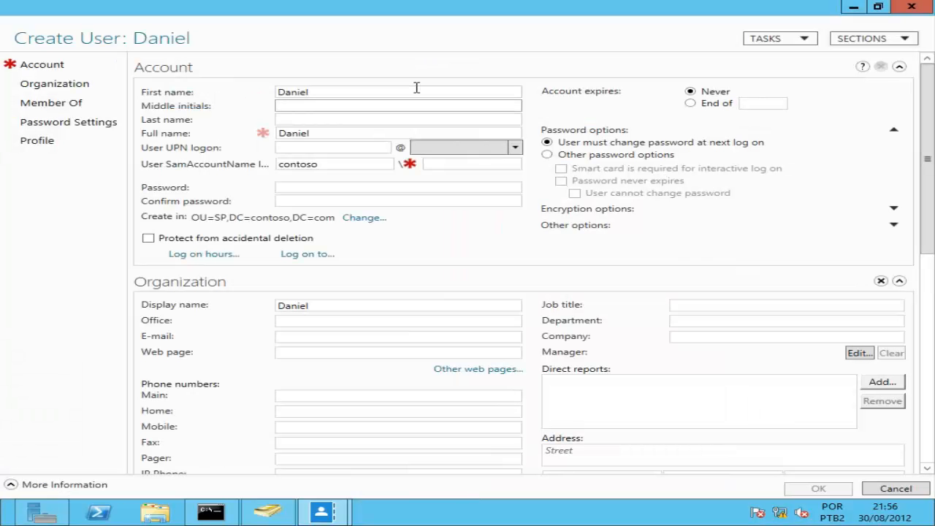
{"action": "key", "text": "Tab"}
{"action": "key", "text": "Tab"}
{"action": "key", "text": "Tab"}
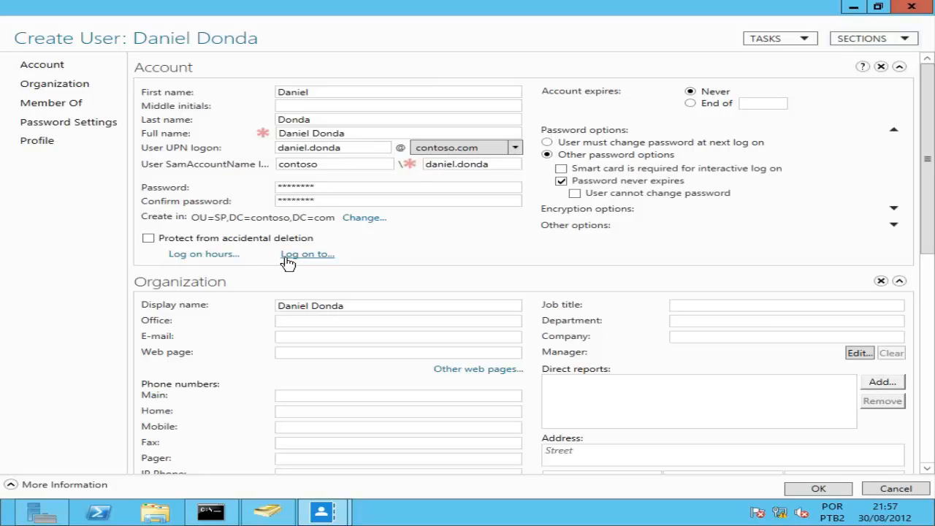
Leave logon hours and logon computers unchanged, then create the user with a never-expiring password.
{"action": "left_click", "coordinate": [220, 256]}
{"action": "left_click", "coordinate": [553, 193]}
{"action": "left_click", "coordinate": [308, 255]}
{"action": "left_click", "coordinate": [627, 331]}
{"action": "scroll", "coordinate": [388, 312], "scroll_direction": "down", "scroll_amount": 3}
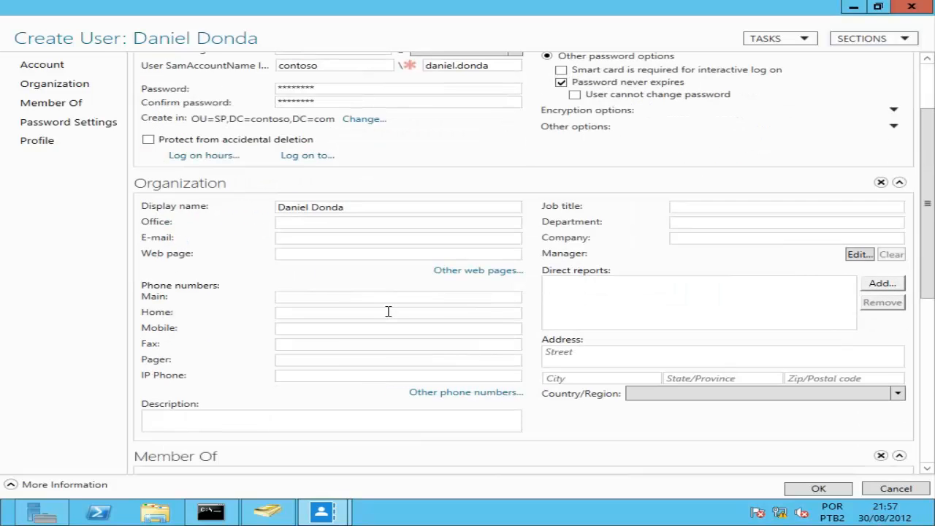
{"action": "scroll", "coordinate": [336, 380], "scroll_direction": "down", "scroll_amount": 4}
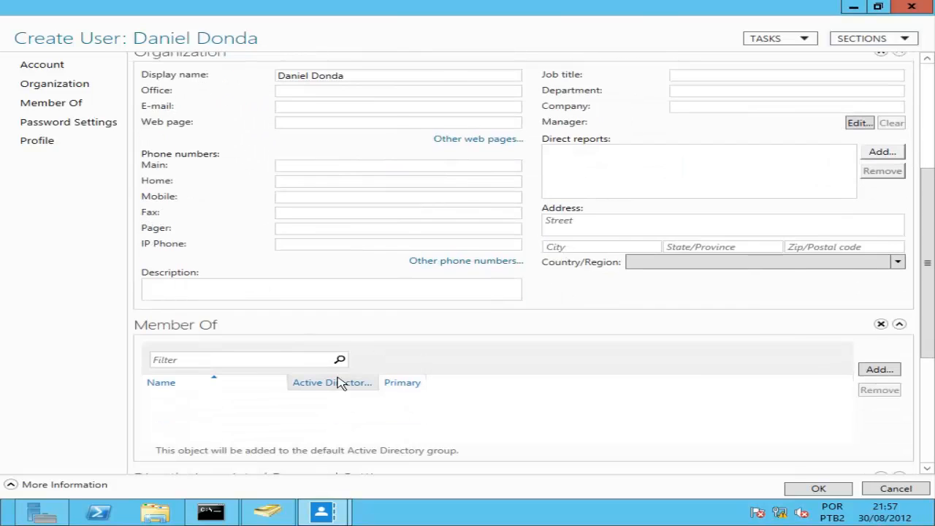
{"action": "scroll", "coordinate": [700, 376], "scroll_direction": "down", "scroll_amount": 5}
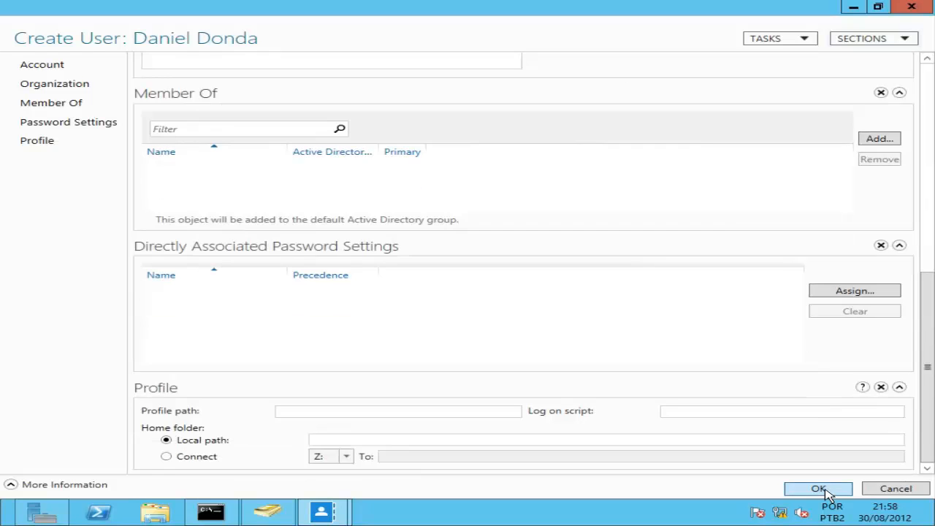
{"action": "left_click", "coordinate": [820, 488]}
{"action": "left_click", "coordinate": [284, 151]}
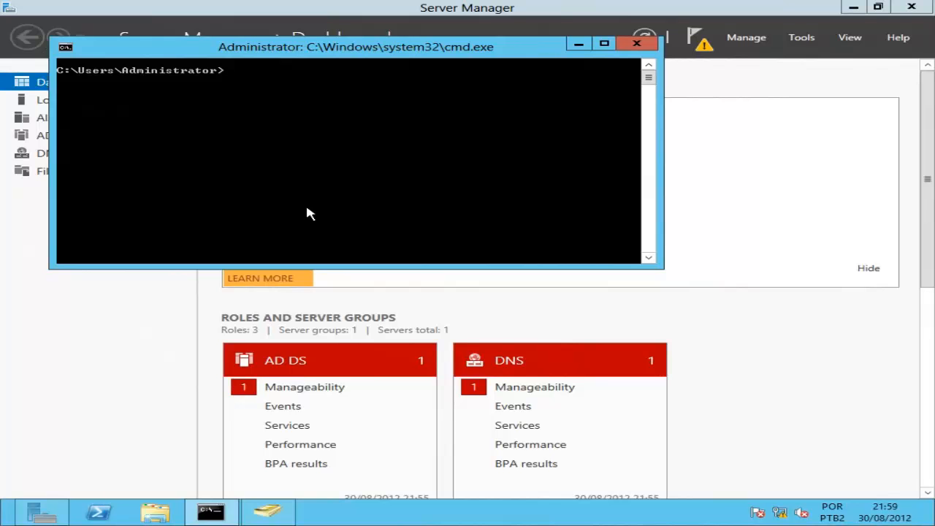
Open StarTrek.ldf in Notepad from C:\, maximize it, and select its text.
{"action": "key", "text": "Return"}
{"action": "type", "text": "notepad s"}
{"action": "key", "text": "Tab"}
{"action": "key", "text": "Return"}
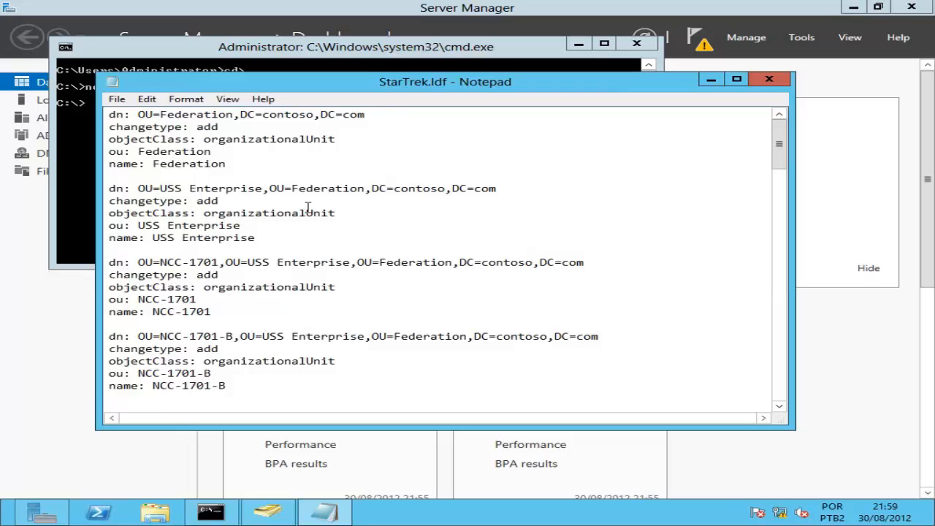
{"action": "double_click", "coordinate": [422, 82]}
{"action": "left_click_drag", "start_coordinate": [12, 38], "coordinate": [371, 522]}
Close Notepad, import StarTrek.ldf with ldifde -i -f, then run dsa.msc.
{"action": "left_click", "coordinate": [915, 9]}
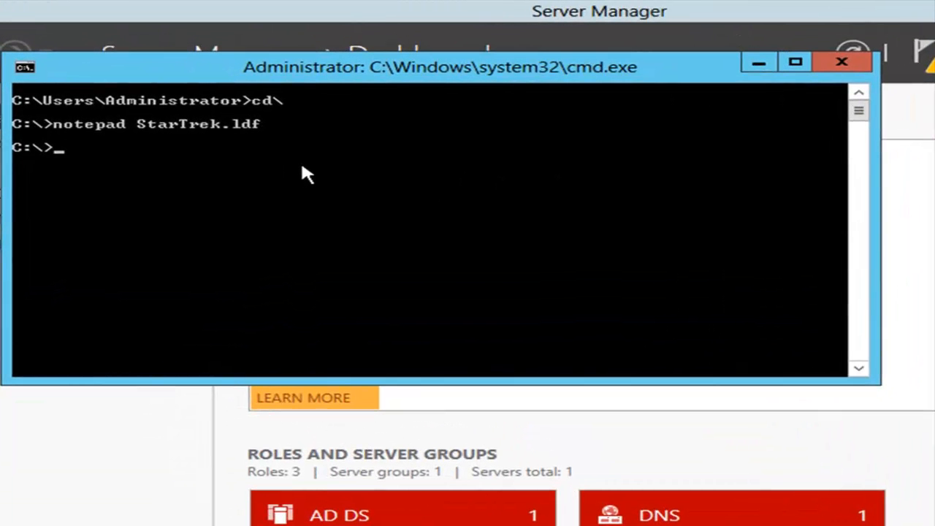
{"action": "type", "text": "ldifde -i -f s"}
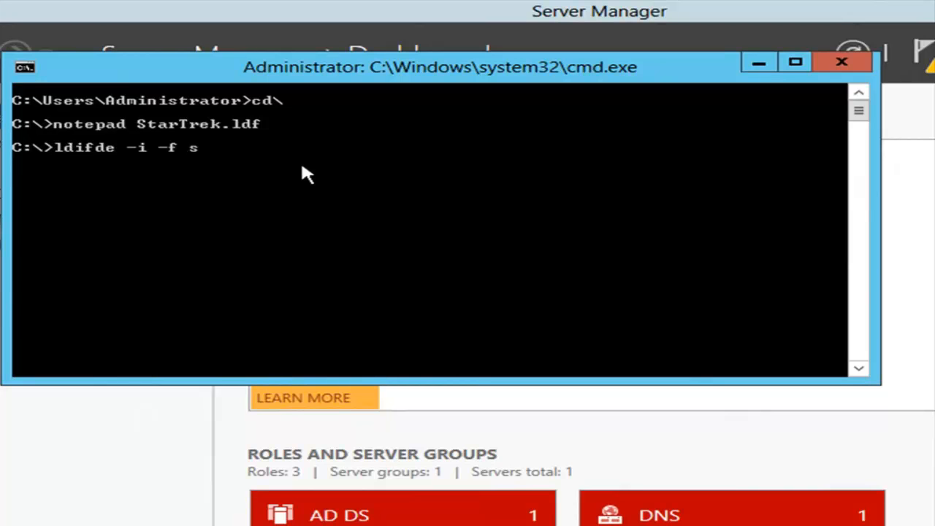
{"action": "key", "text": "Tab"}
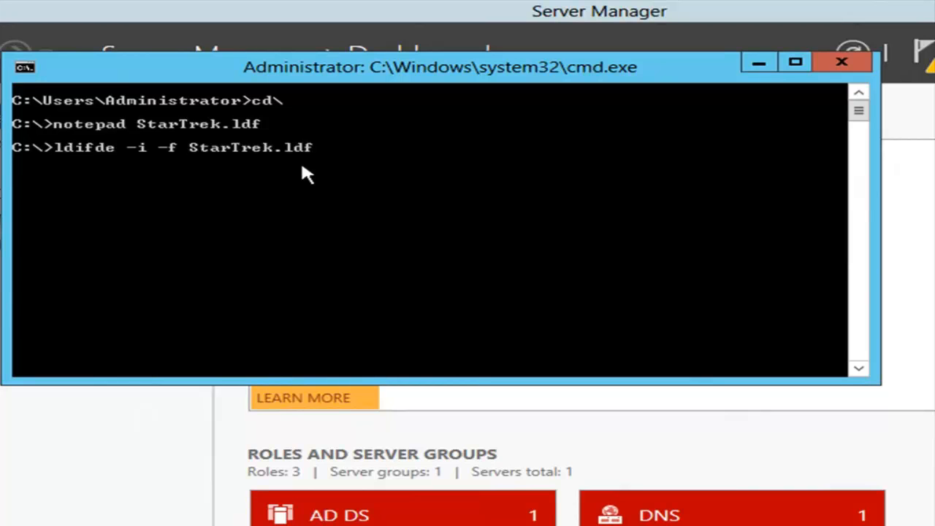
{"action": "key", "text": "Return"}
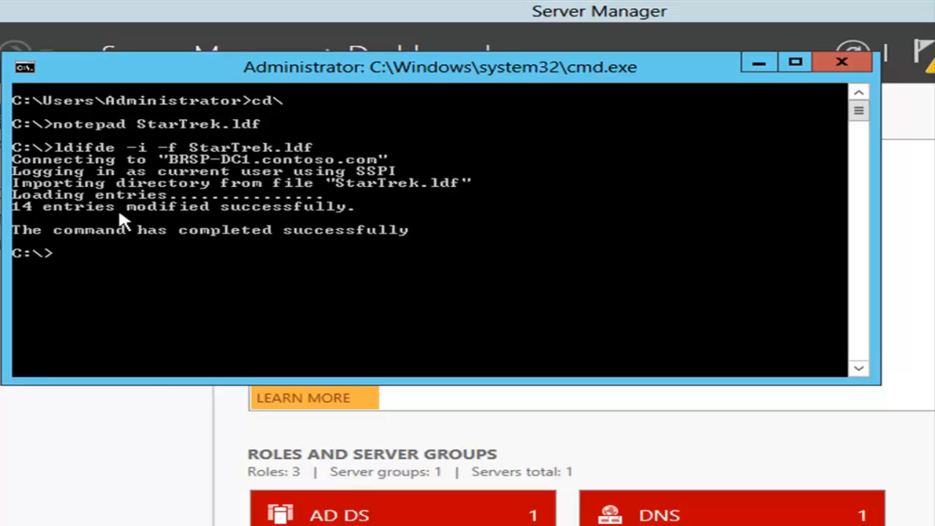
{"action": "type", "text": "dsa.msc"}
{"action": "key", "text": "Return"}
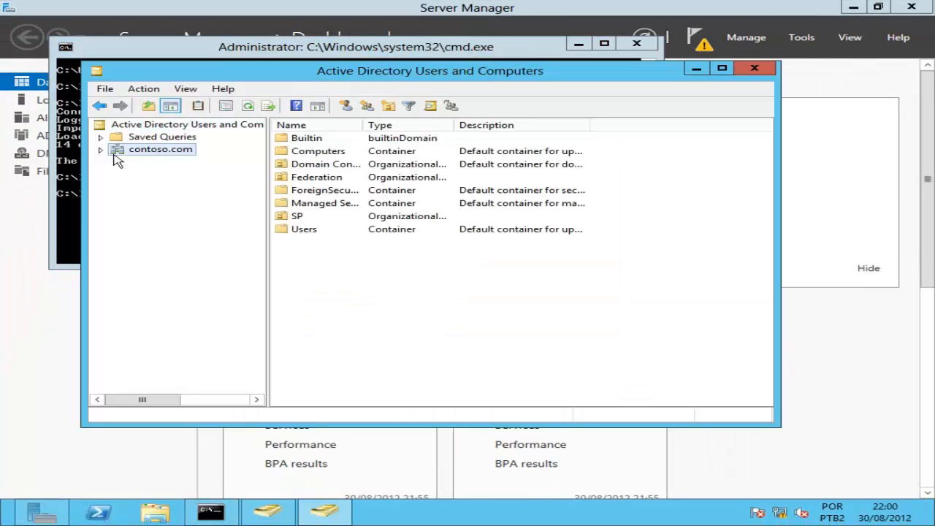
Expand contoso.com, Federation and USS Enterprise, widen the Description column, and select the SP user.
{"action": "left_click", "coordinate": [100, 149]}
{"action": "left_click", "coordinate": [118, 198]}
{"action": "left_click", "coordinate": [134, 210]}
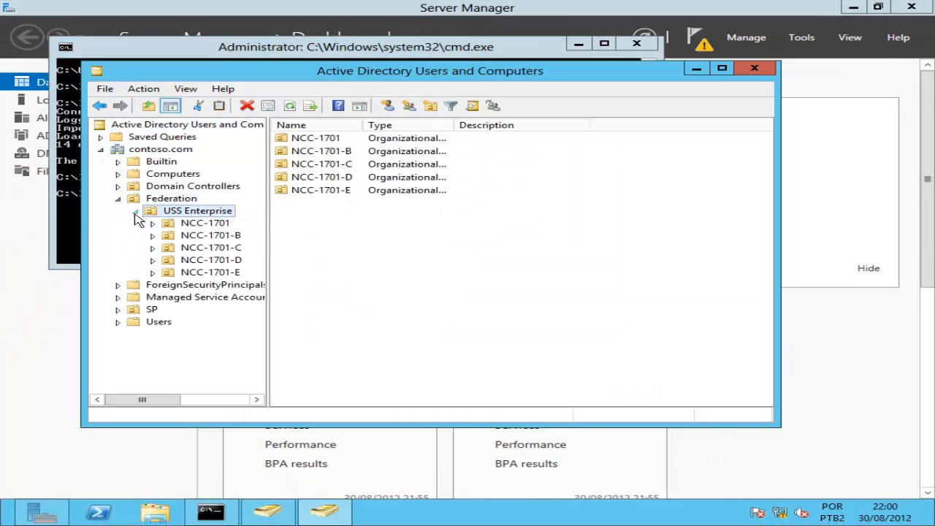
{"action": "left_click", "coordinate": [170, 199]}
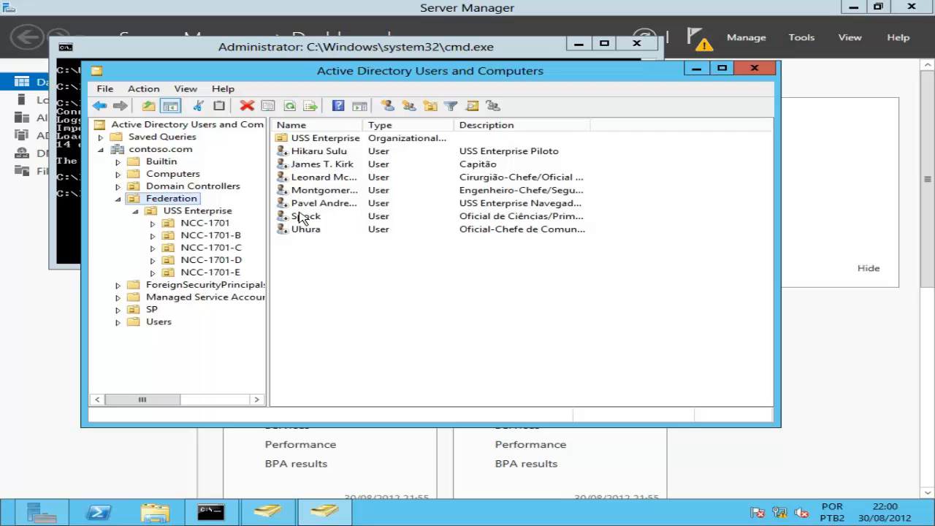
{"action": "double_click", "coordinate": [591, 124]}
{"action": "left_click", "coordinate": [151, 310]}
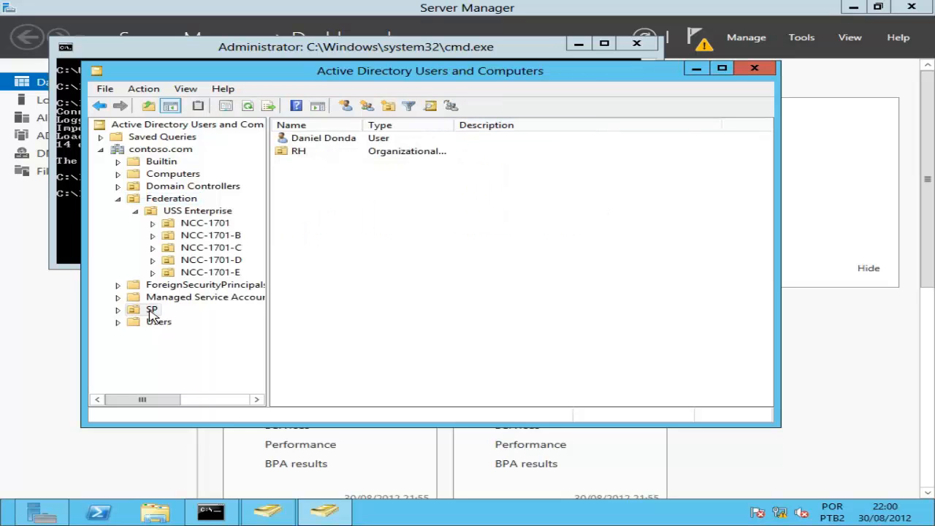
{"action": "left_click", "coordinate": [320, 144]}
{"action": "right_click", "coordinate": [319, 143]}
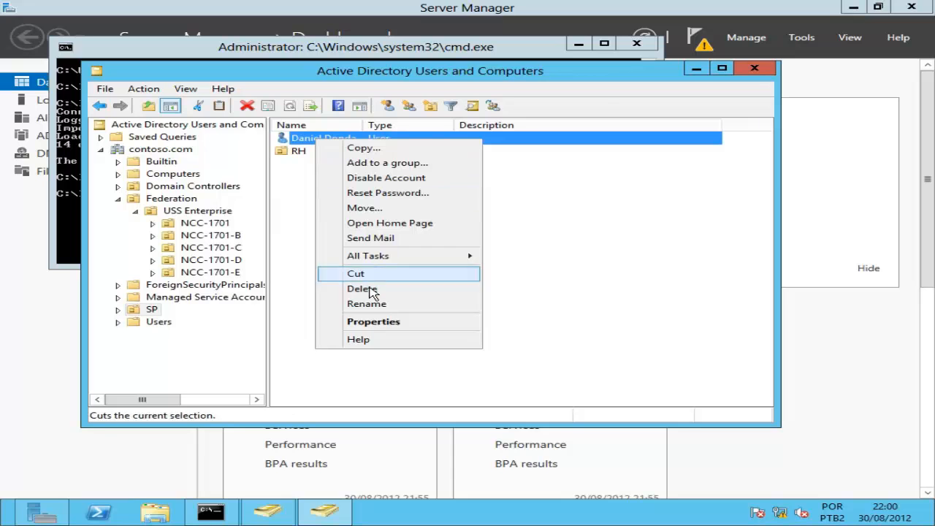
Set profile path \\BRSP-DC1\profile\%username% and Z: home folder \\BRSP-DC1\home\%username%, and apply.
{"action": "left_click", "coordinate": [369, 322]}
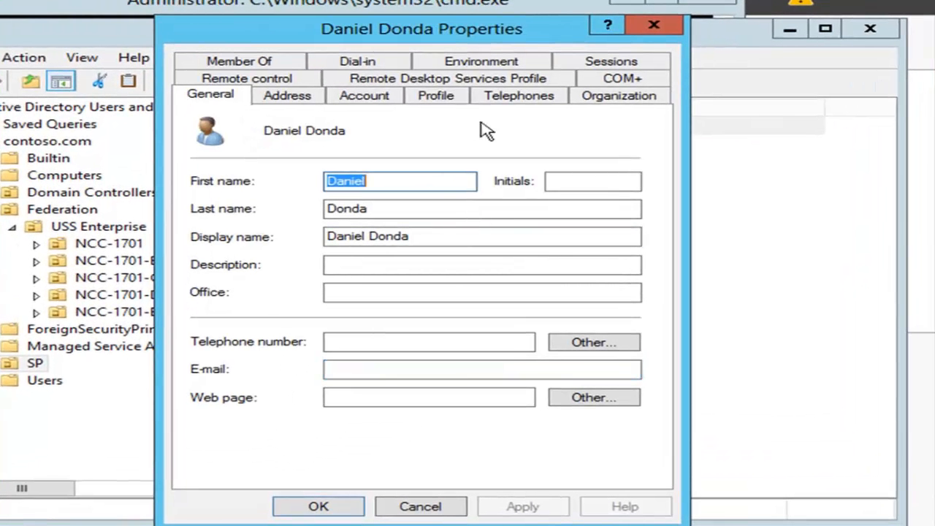
{"action": "left_click", "coordinate": [439, 100]}
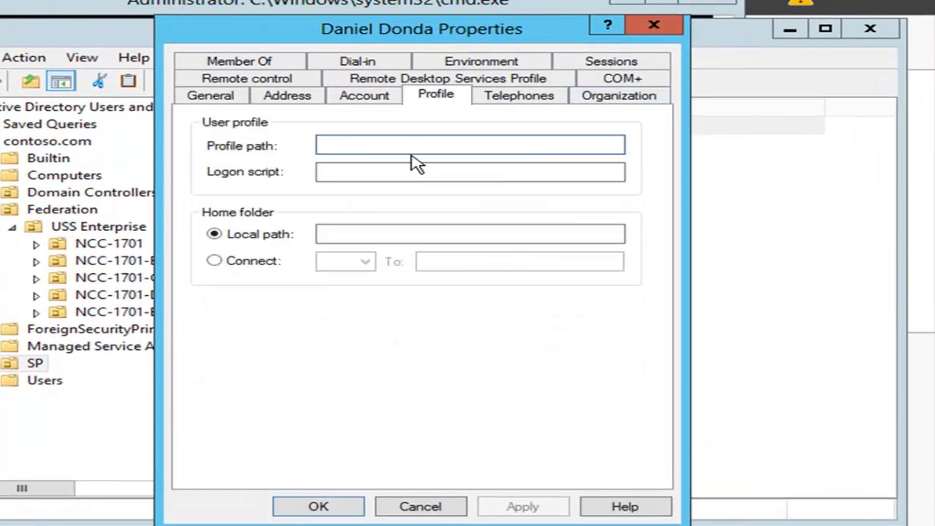
{"action": "type", "text": "\\\\"}
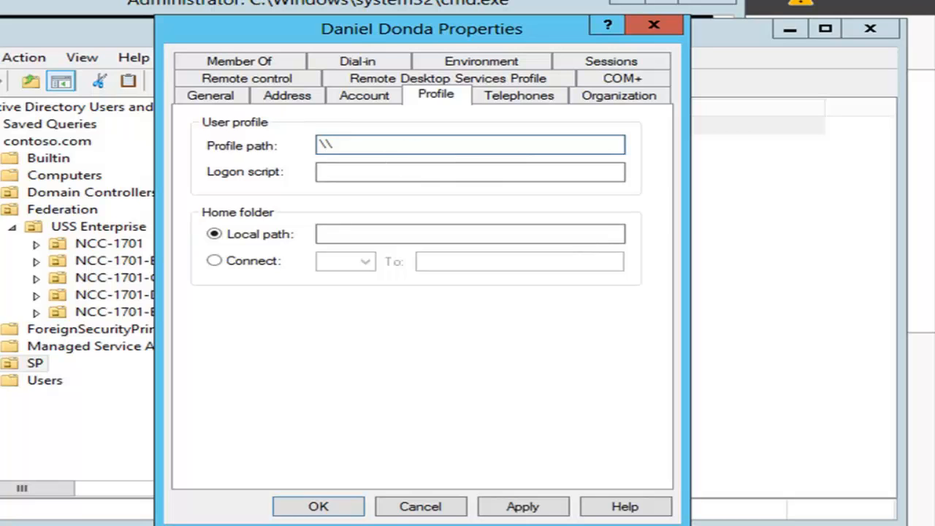
{"action": "type", "text": "BRSP-DC1\\profile\\%username%"}
{"action": "left_click", "coordinate": [249, 263]}
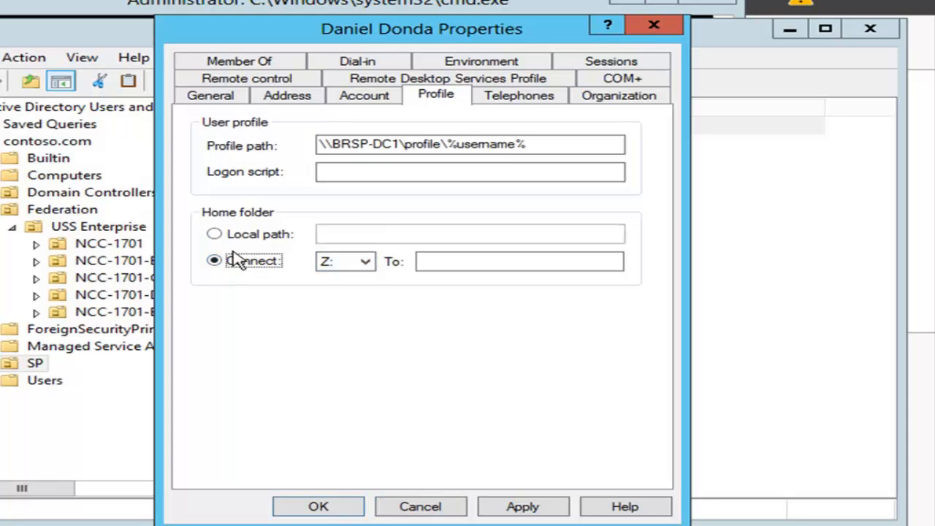
{"action": "left_click", "coordinate": [463, 265]}
{"action": "type", "text": "\\BRSP-DC1\\home\\%user"}
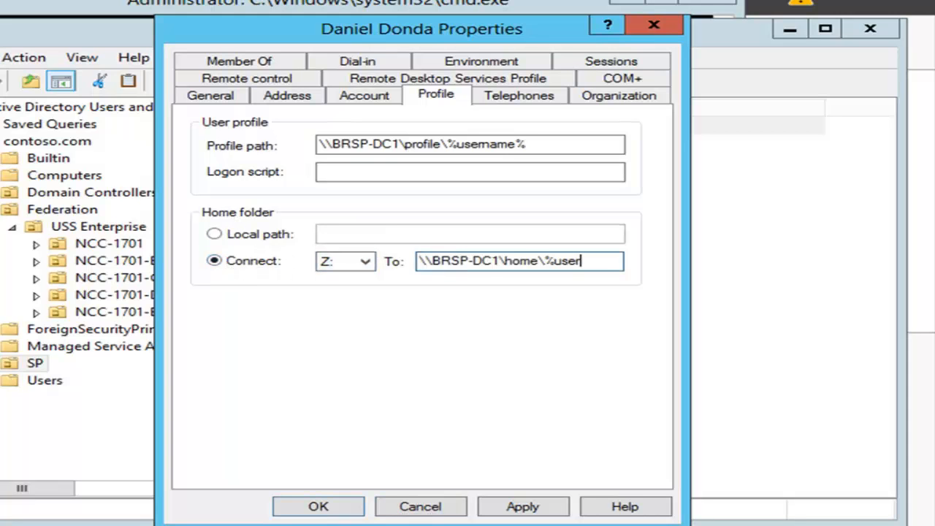
{"action": "type", "text": "name%"}
{"action": "left_click", "coordinate": [532, 507]}
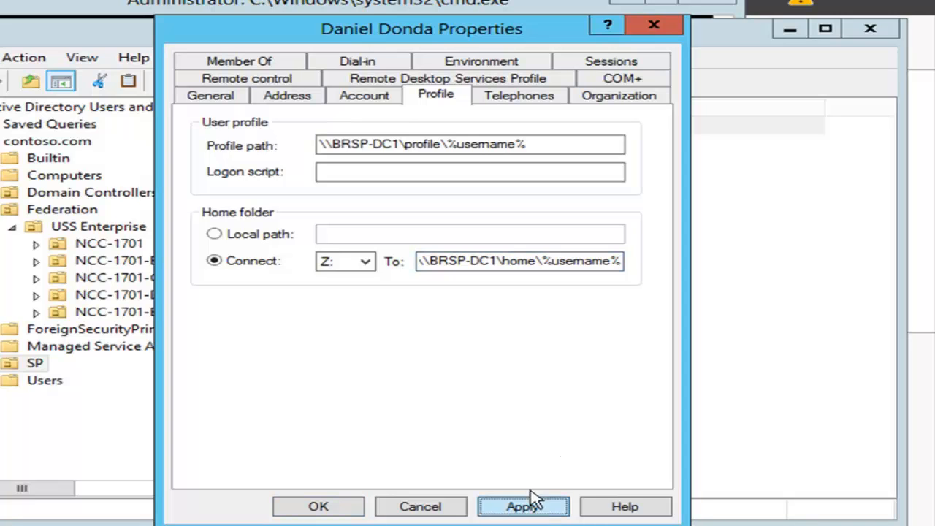
{"action": "left_click", "coordinate": [532, 507]}
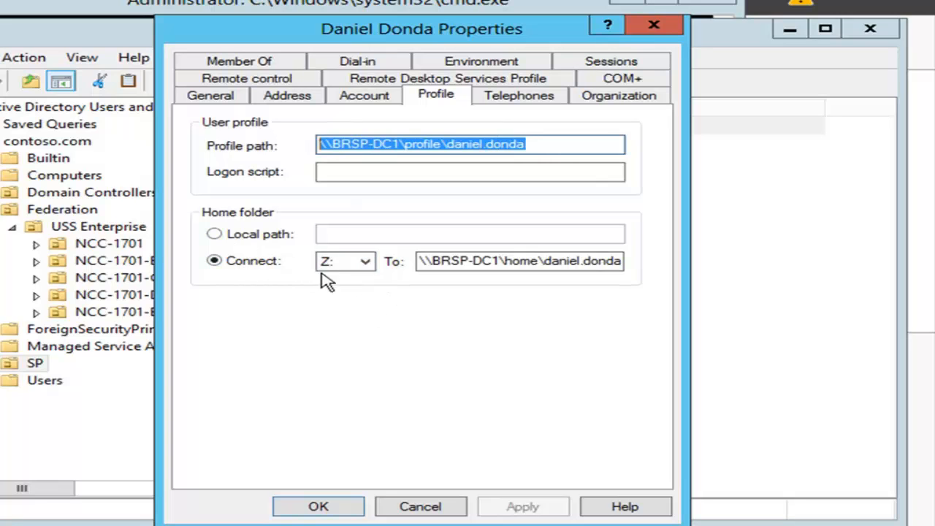
{"action": "left_click_drag", "start_coordinate": [504, 261], "coordinate": [622, 262]}
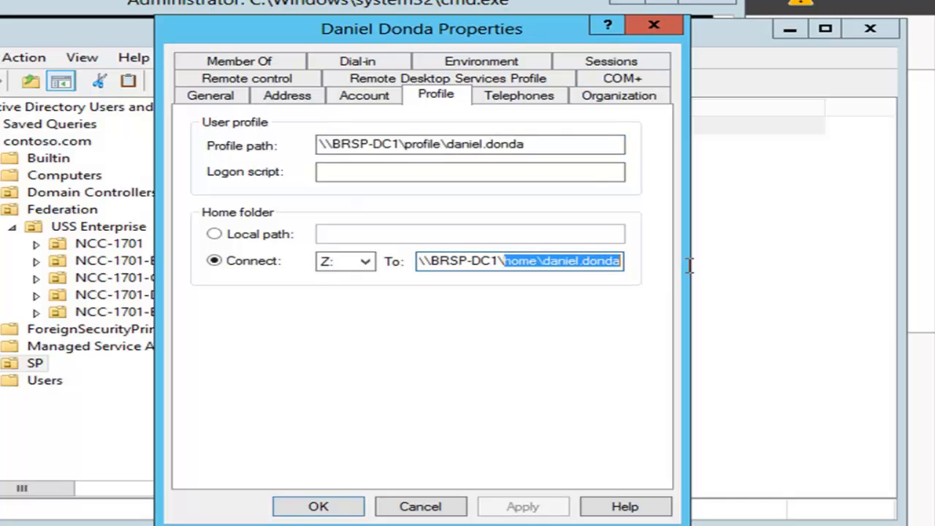
Close the user's properties and create a domain local group PrinterColor in SP.
{"action": "left_click", "coordinate": [343, 507]}
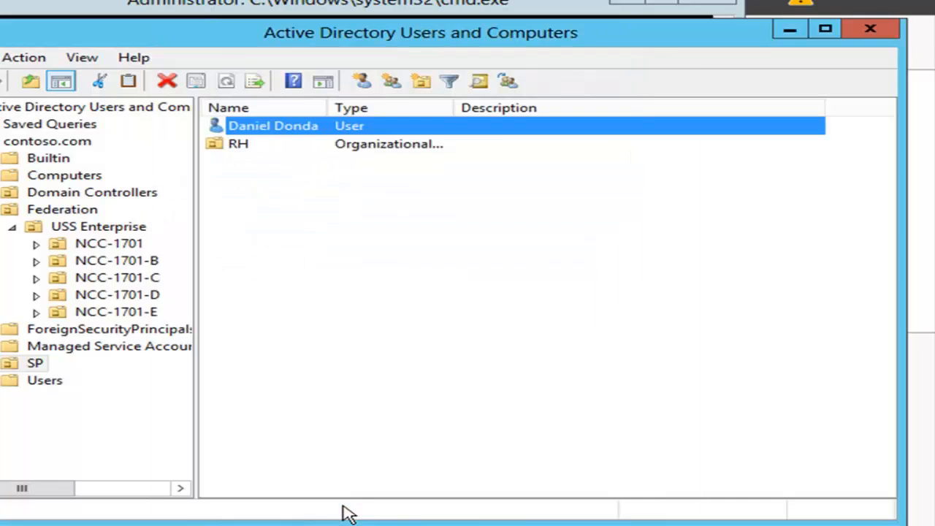
{"action": "right_click", "coordinate": [351, 183]}
{"action": "mouse_move", "coordinate": [432, 237]}
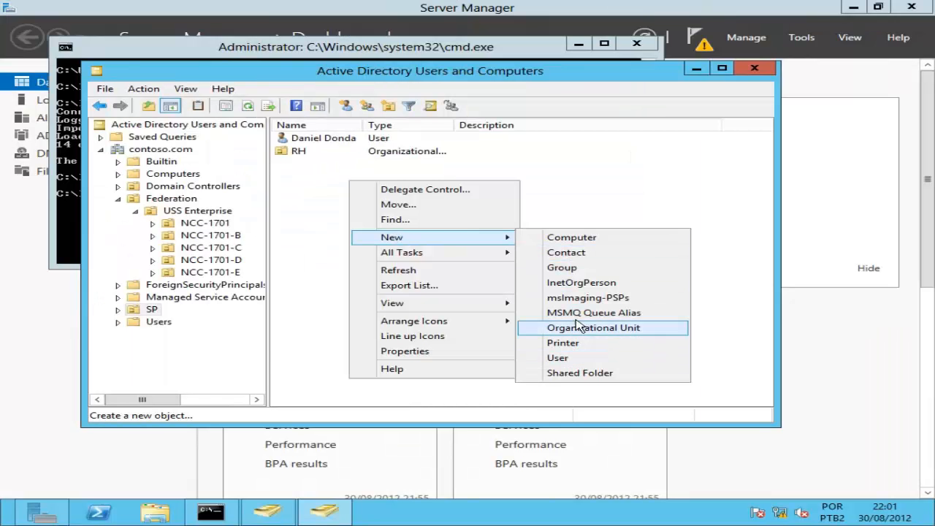
{"action": "left_click", "coordinate": [574, 270]}
{"action": "left_click", "coordinate": [163, 301]}
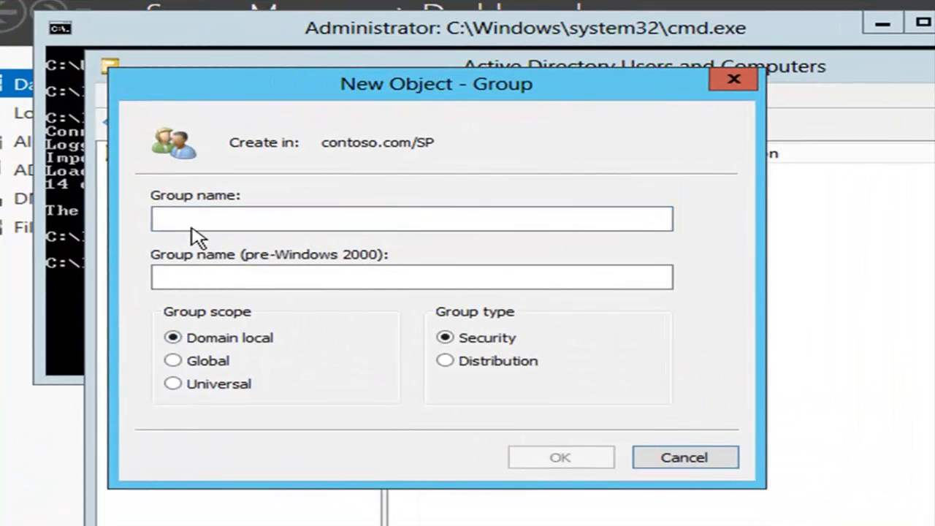
{"action": "left_click", "coordinate": [203, 220]}
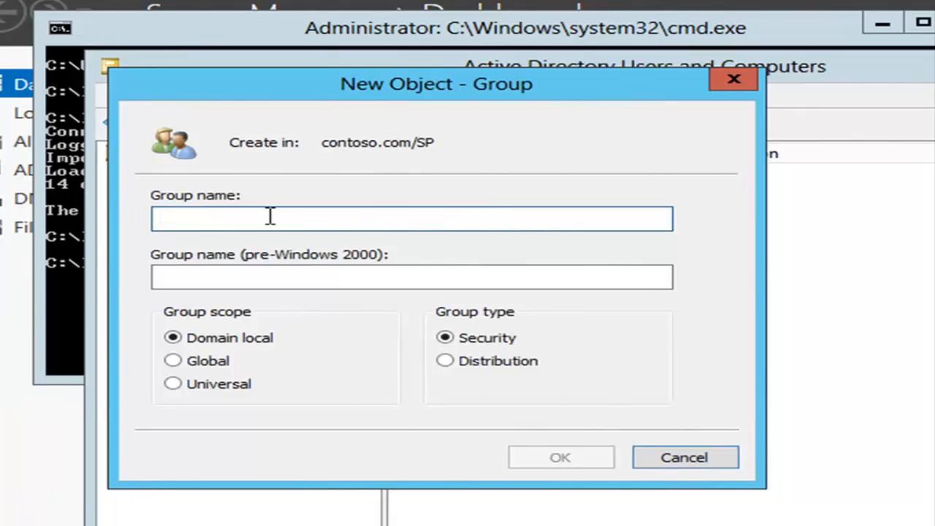
{"action": "type", "text": "PrinterColor"}
{"action": "left_click", "coordinate": [560, 458]}
Create a global security group named Diretoria in SP.
{"action": "right_click", "coordinate": [514, 316]}
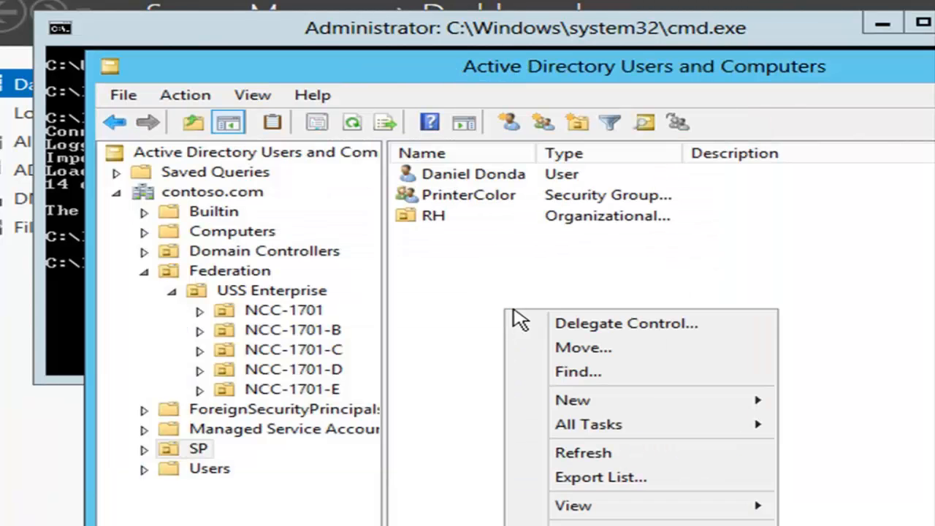
{"action": "mouse_move", "coordinate": [581, 401]}
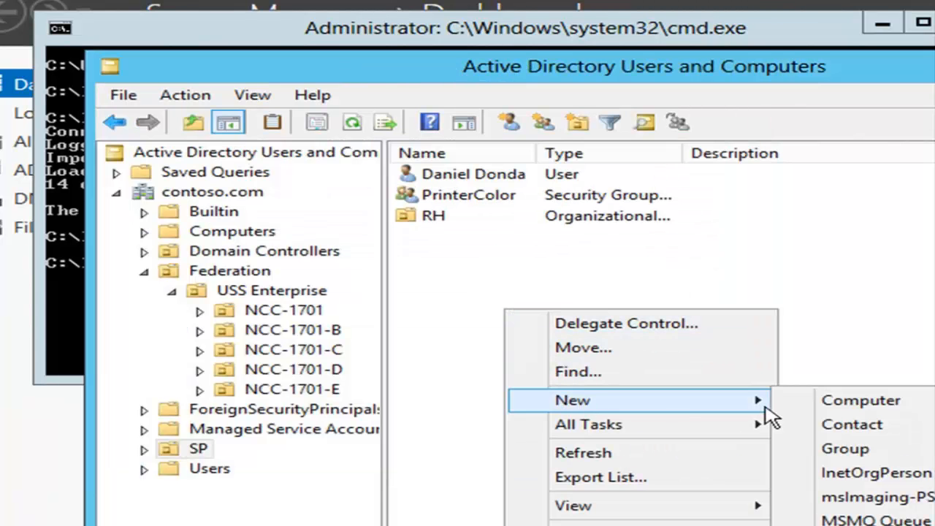
{"action": "left_click", "coordinate": [846, 449]}
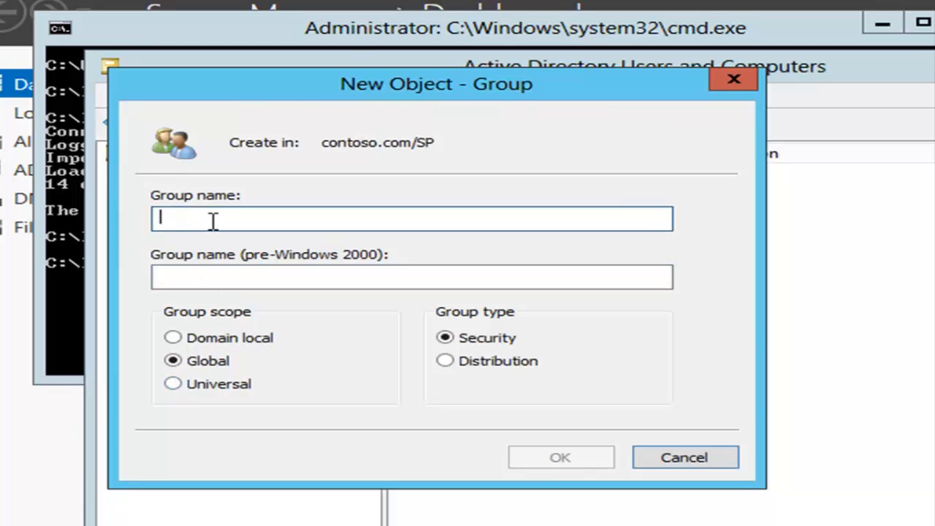
{"action": "type", "text": "Diretoria"}
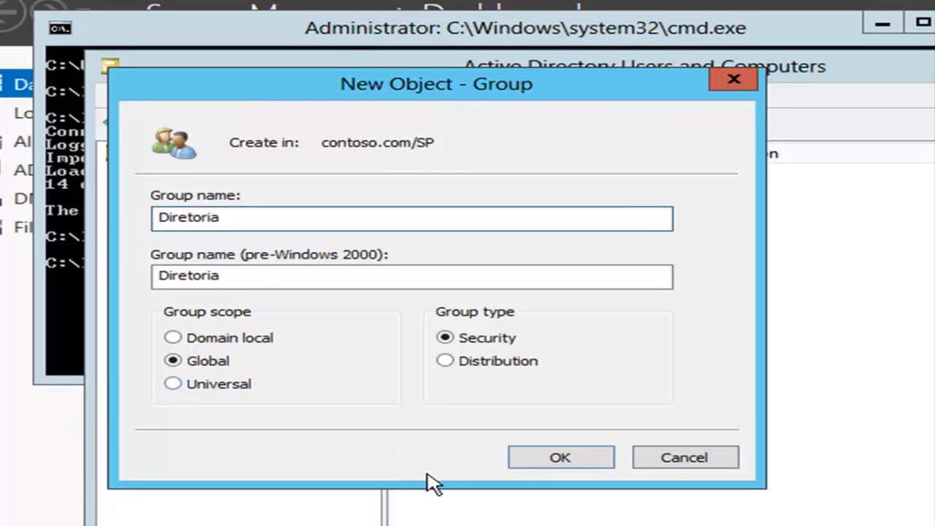
{"action": "left_click", "coordinate": [560, 458]}
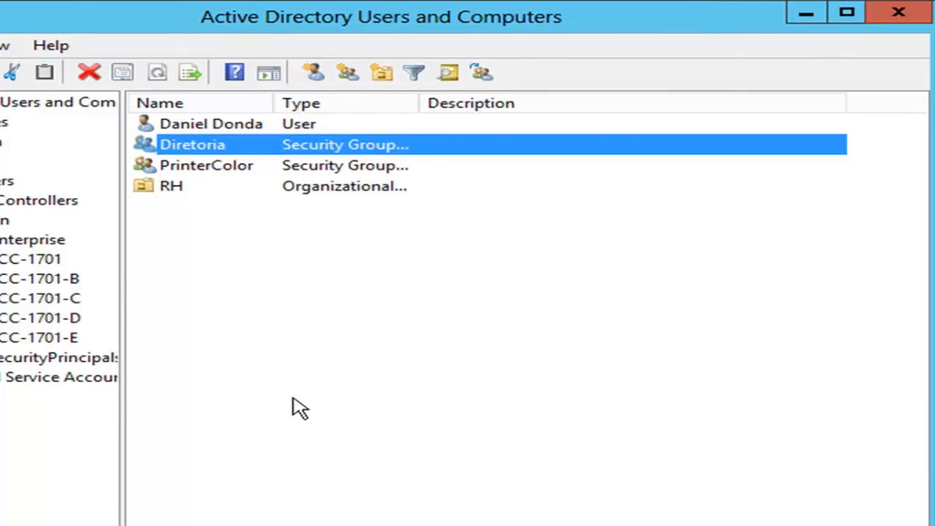
Make the Diretoria group a member of the PrinterColor group via its Member Of list.
{"action": "double_click", "coordinate": [228, 150]}
{"action": "left_click", "coordinate": [233, 50]}
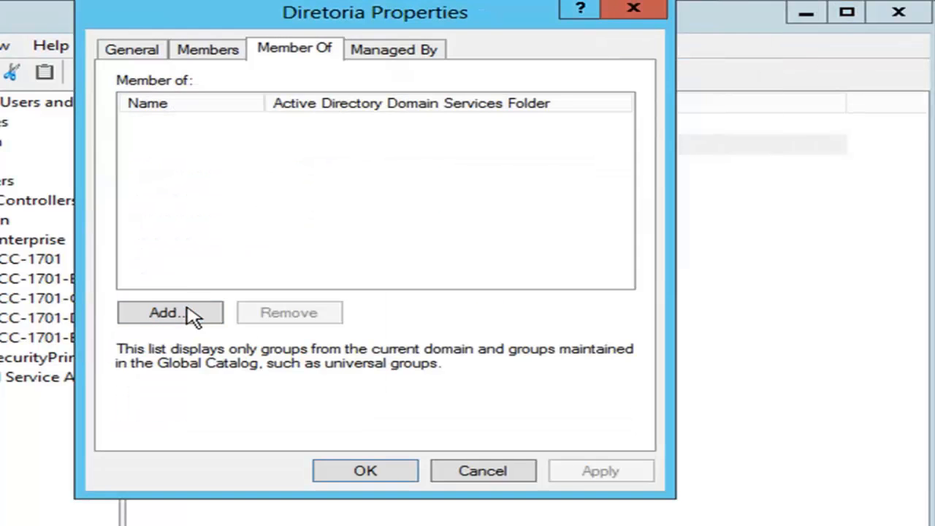
{"action": "left_click", "coordinate": [189, 313]}
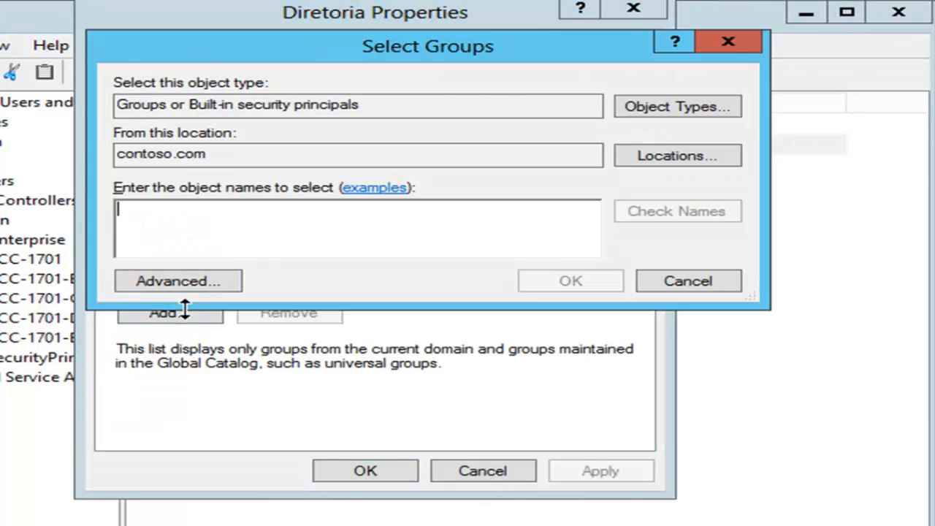
{"action": "type", "text": "prin"}
{"action": "left_click", "coordinate": [634, 208]}
{"action": "left_click", "coordinate": [251, 235]}
{"action": "double_click", "coordinate": [249, 235]}
{"action": "left_click", "coordinate": [565, 285]}
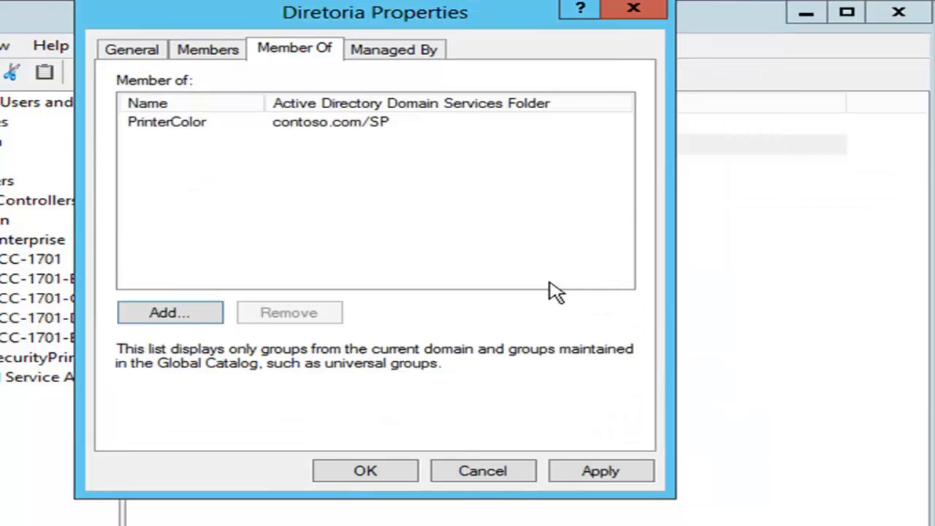
Add the SP user account to Diretoria's members and save the group properties.
{"action": "left_click", "coordinate": [209, 51]}
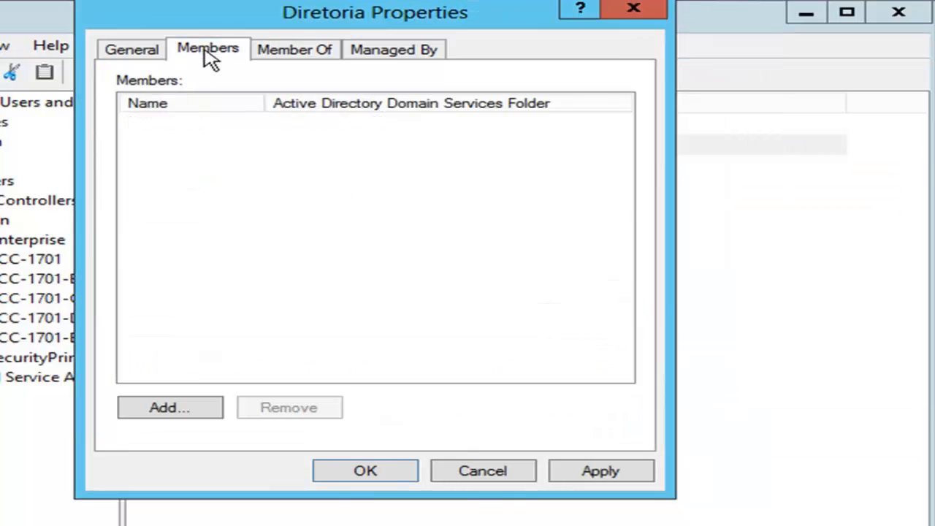
{"action": "left_click", "coordinate": [182, 410]}
{"action": "type", "text": "daniel"}
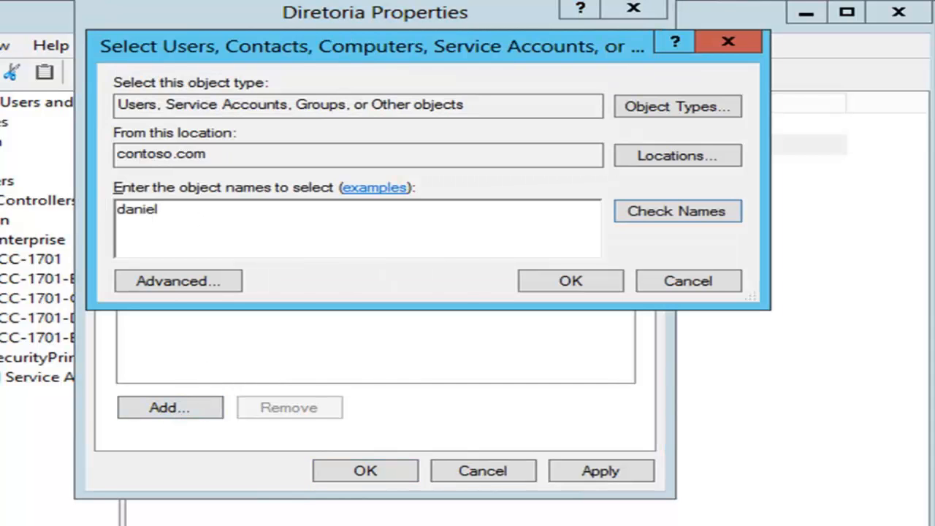
{"action": "key", "text": "ctrl+k"}
{"action": "left_click", "coordinate": [572, 290]}
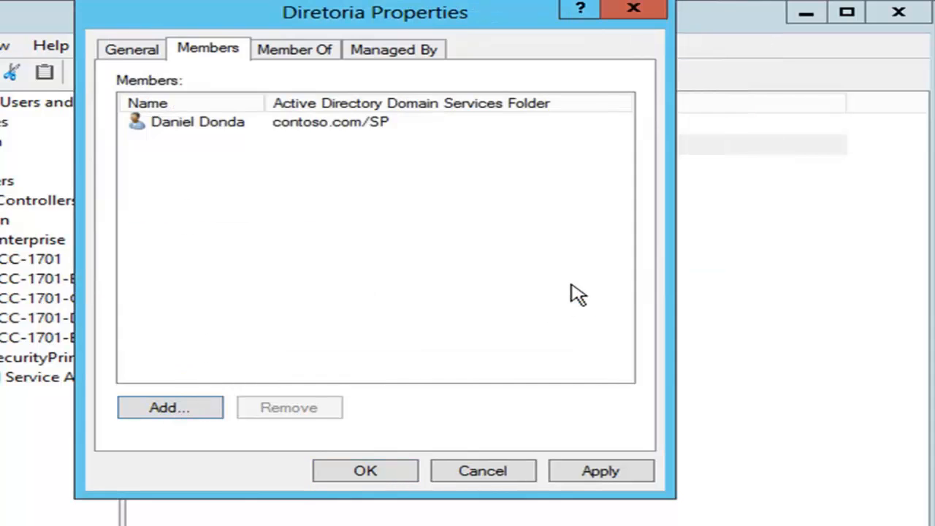
{"action": "left_click", "coordinate": [366, 471]}
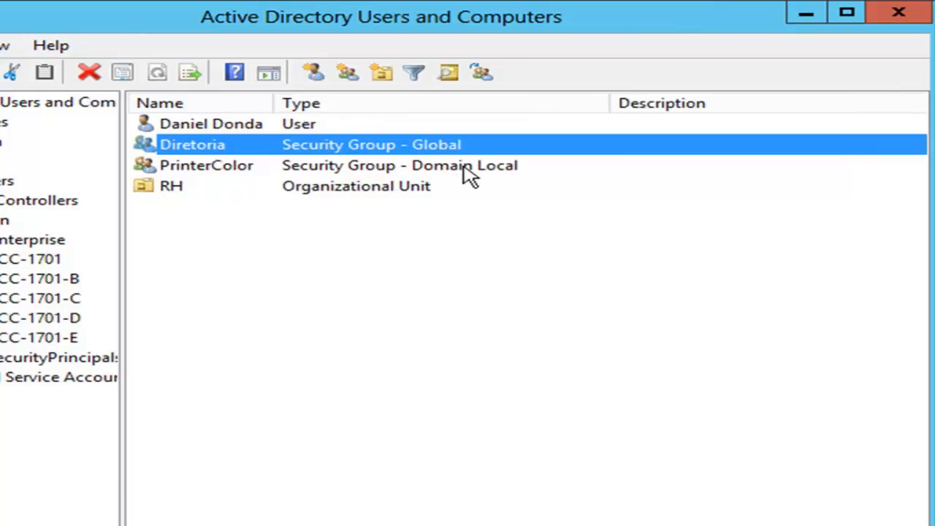
Select the PrinterColor group in the SP list.
{"action": "left_click", "coordinate": [466, 174]}
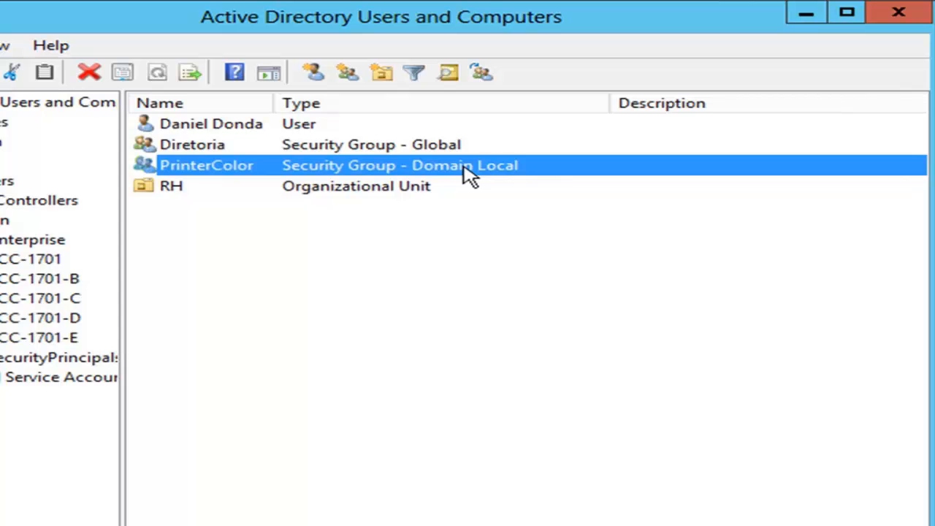